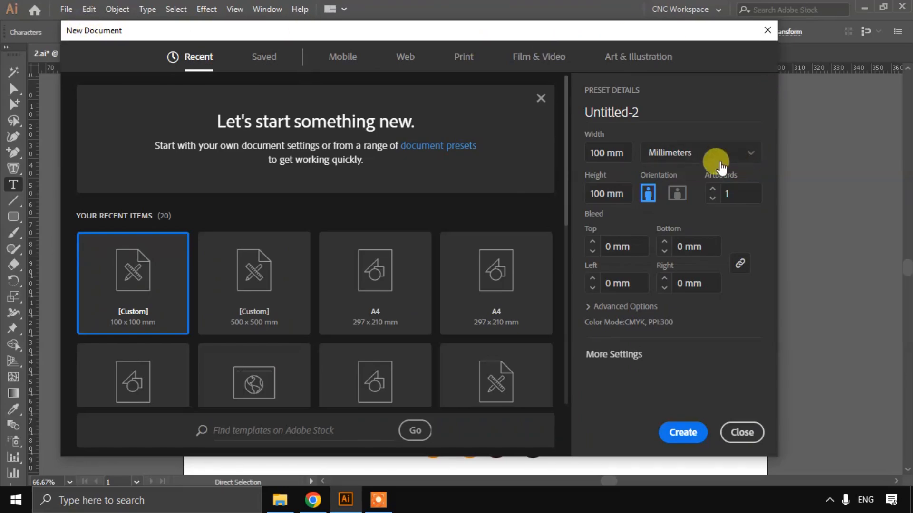
Step: Switch the new document's units to inches and back to millimeters
{"action": "left_click", "coordinate": [689, 151]}
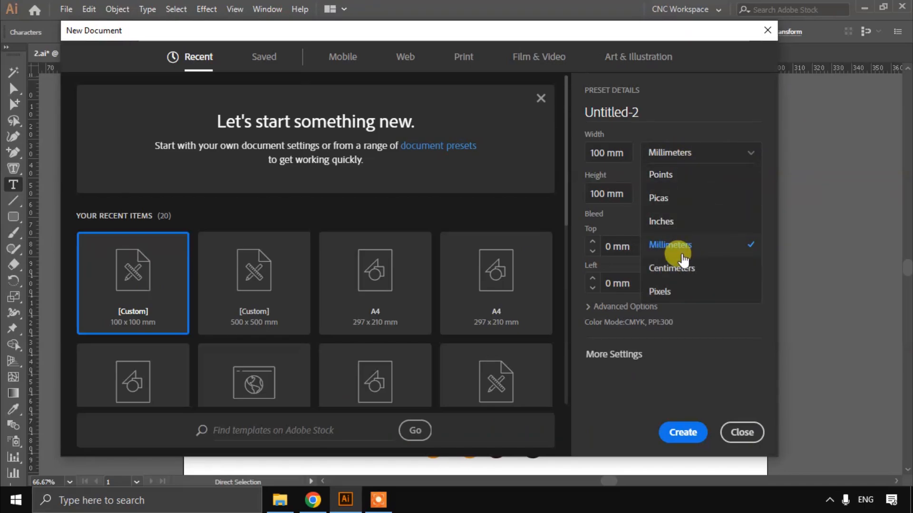
{"action": "left_click", "coordinate": [672, 244]}
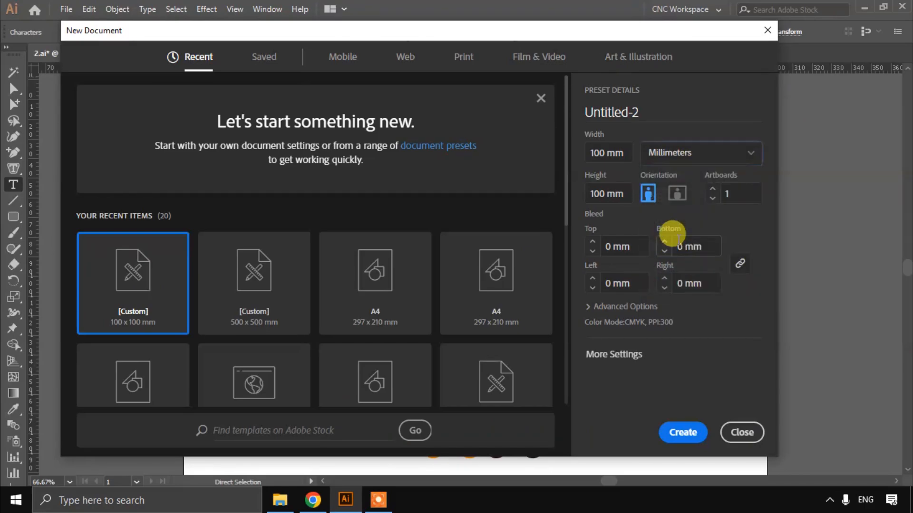
{"action": "left_click", "coordinate": [679, 150]}
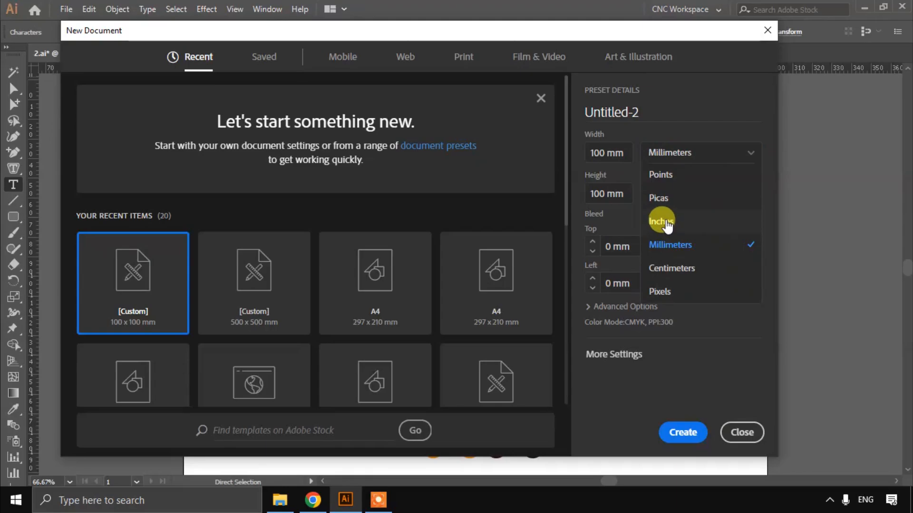
{"action": "left_click", "coordinate": [661, 221]}
{"action": "left_click", "coordinate": [654, 151]}
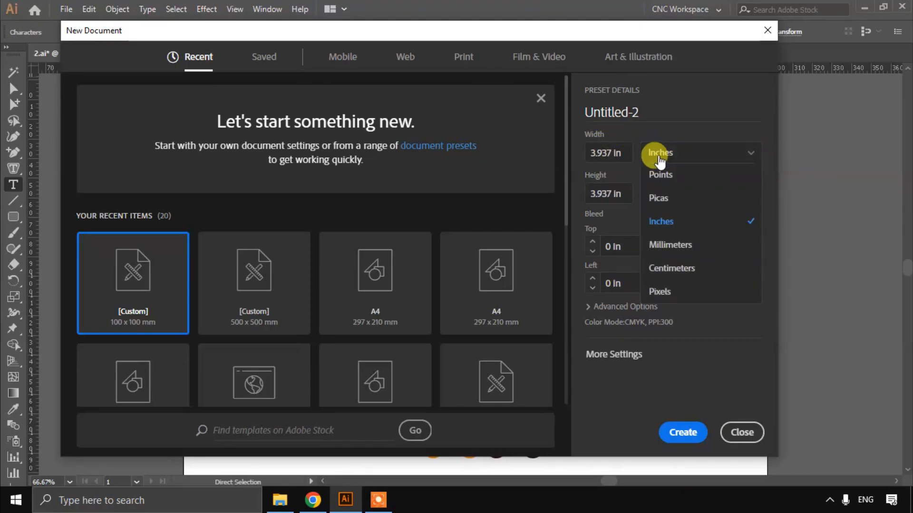
{"action": "left_click", "coordinate": [695, 247]}
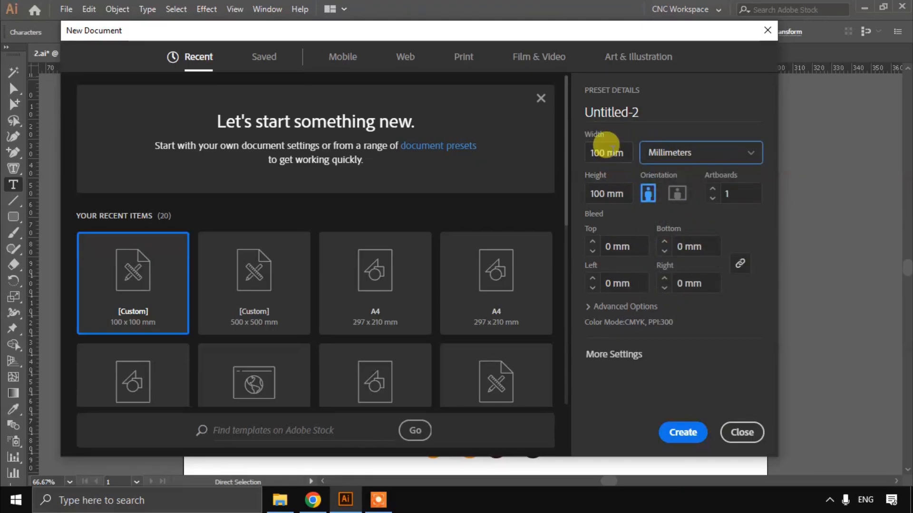
Step: Set the new document's width and height to 122 mm each
{"action": "left_click", "coordinate": [600, 150]}
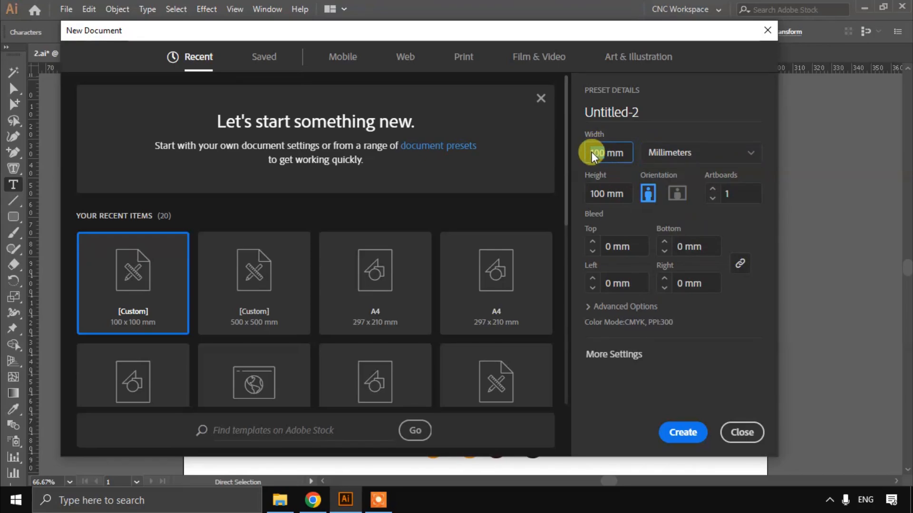
{"action": "double_click", "coordinate": [590, 148]}
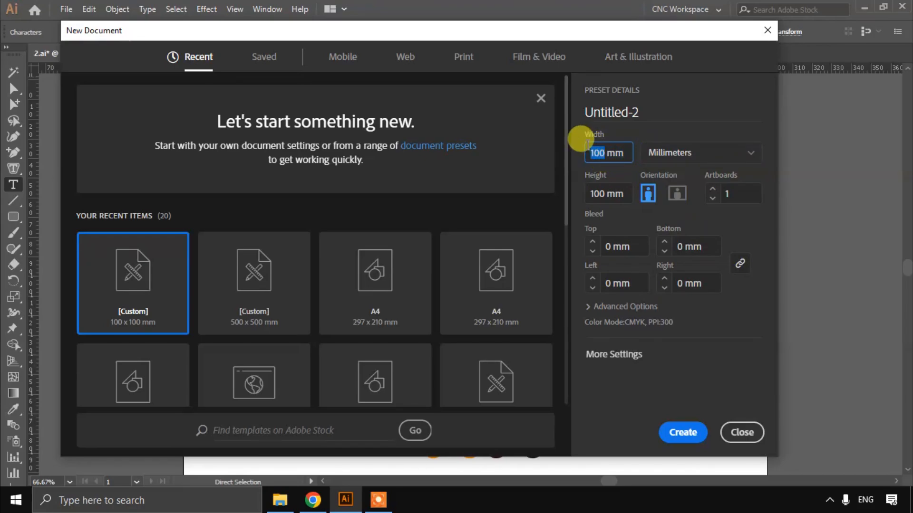
{"action": "type", "text": "122"}
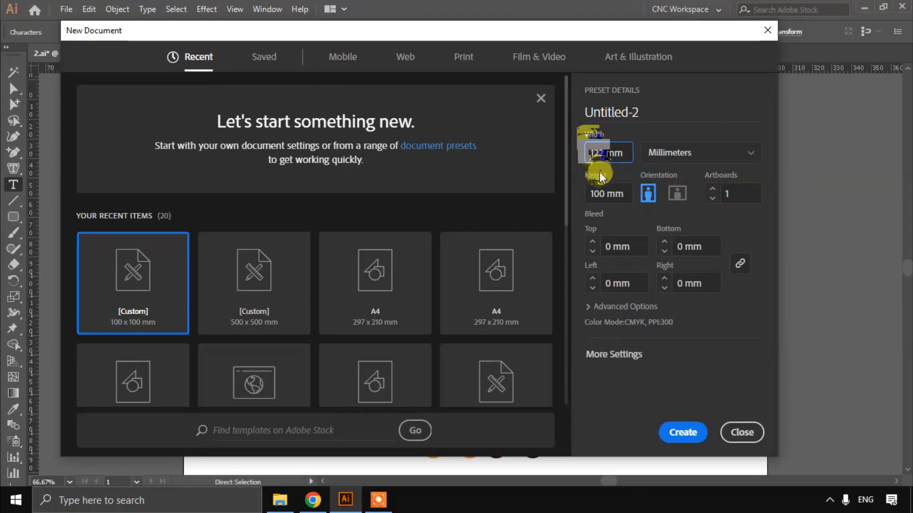
{"action": "left_click", "coordinate": [601, 189]}
{"action": "type", "text": "1"}
{"action": "double_click", "coordinate": [597, 192]}
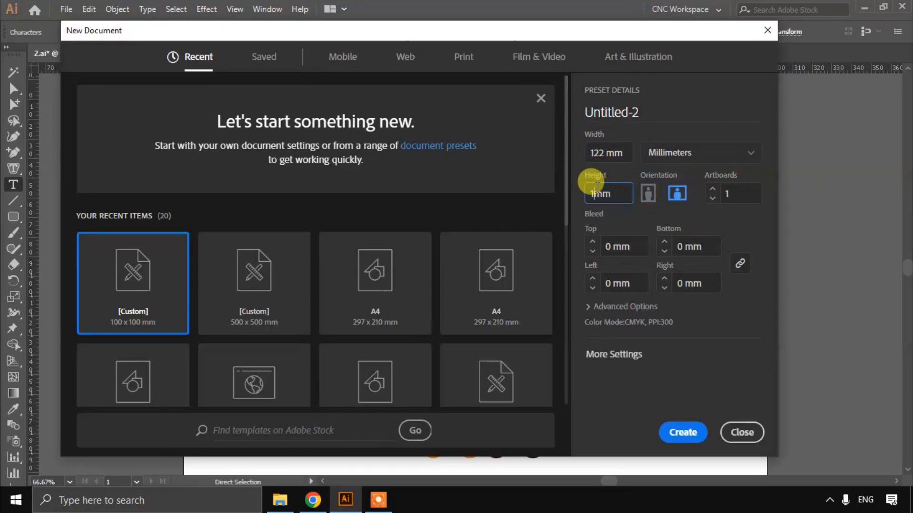
{"action": "type", "text": "122"}
Step: Name the new document File1 and create it
{"action": "double_click", "coordinate": [623, 113]}
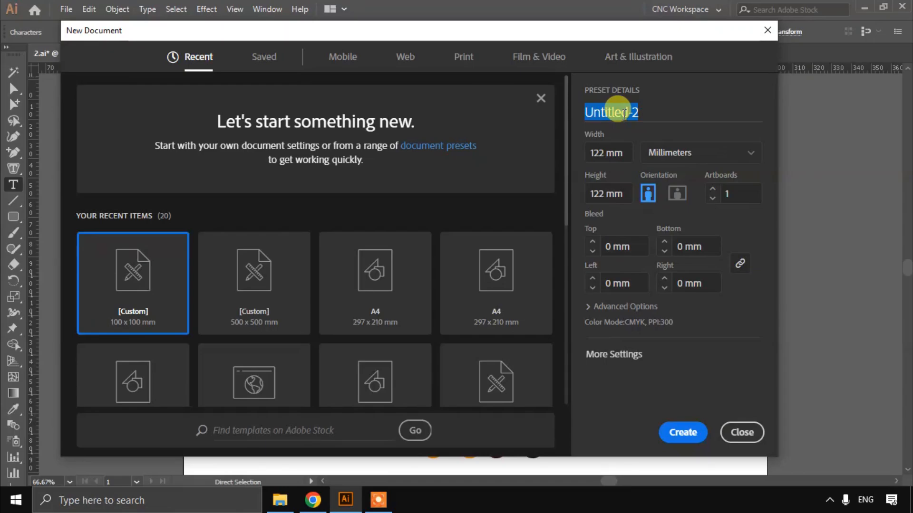
{"action": "type", "text": "File1"}
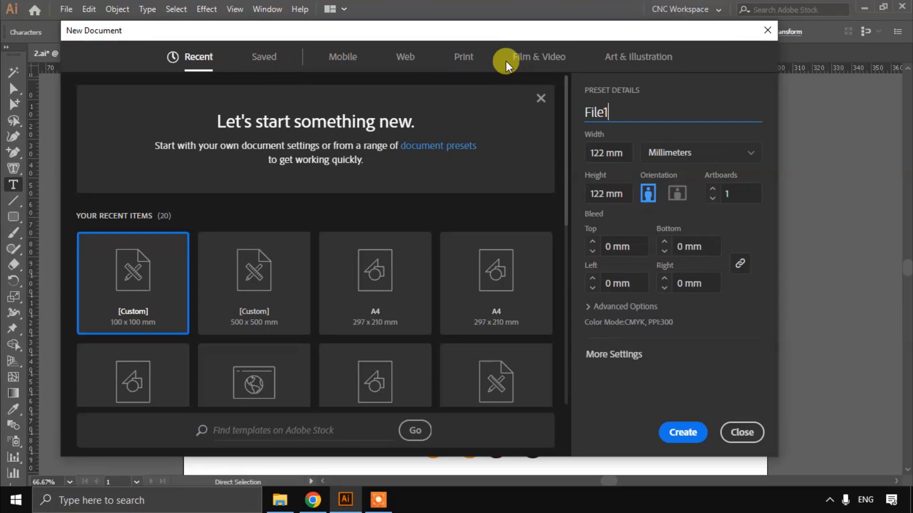
{"action": "left_click_drag", "start_coordinate": [484, 30], "coordinate": [475, 24]}
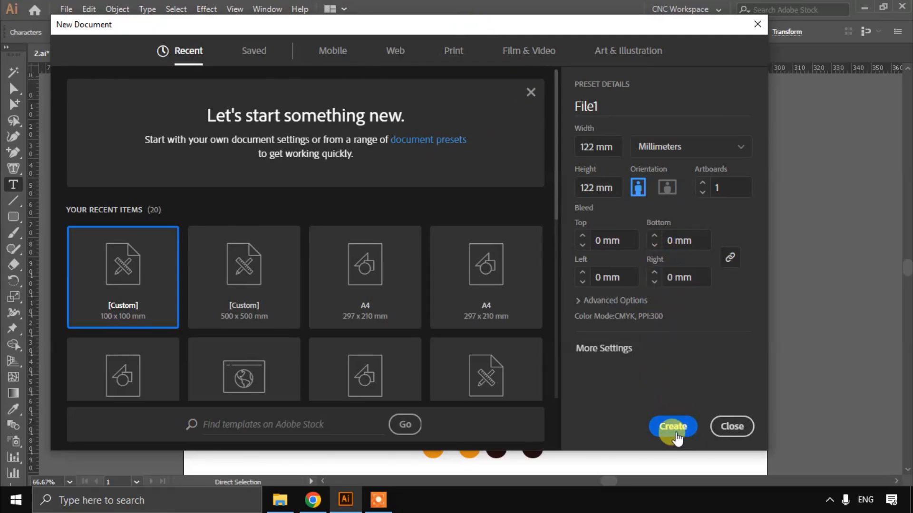
{"action": "left_click", "coordinate": [669, 426]}
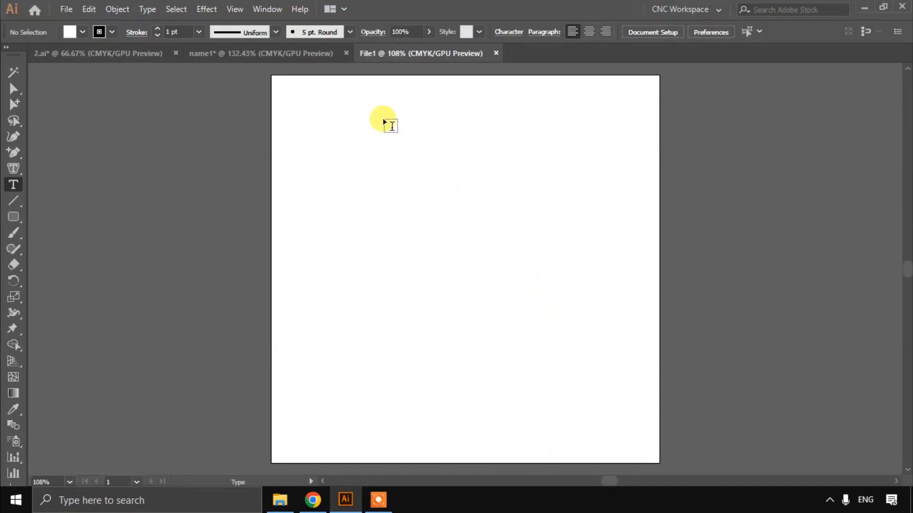
Step: Close the name1 document without saving its changes
{"action": "left_click", "coordinate": [346, 53]}
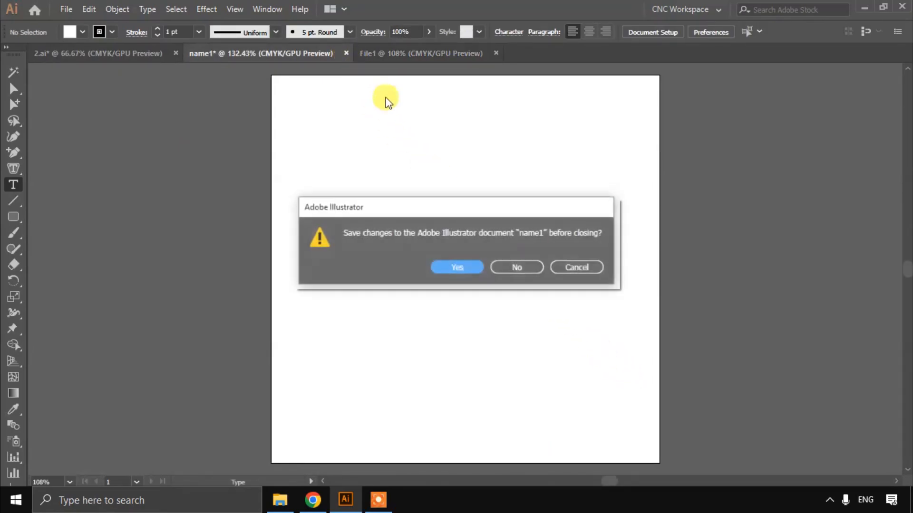
{"action": "left_click", "coordinate": [504, 266]}
{"action": "scroll", "coordinate": [458, 231], "scroll_direction": "up", "scroll_amount": 1}
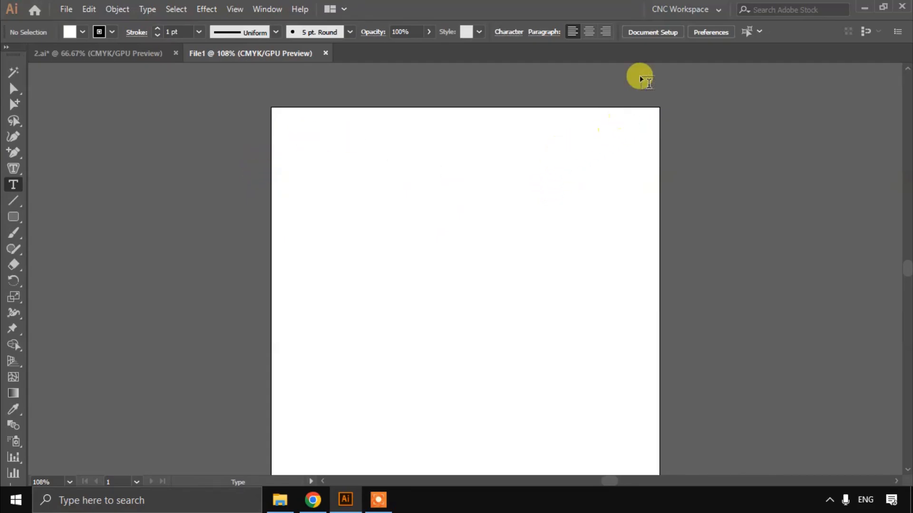
Step: Save a new workspace named Workspace For CNC and choose it as the active workspace
{"action": "left_click", "coordinate": [673, 11]}
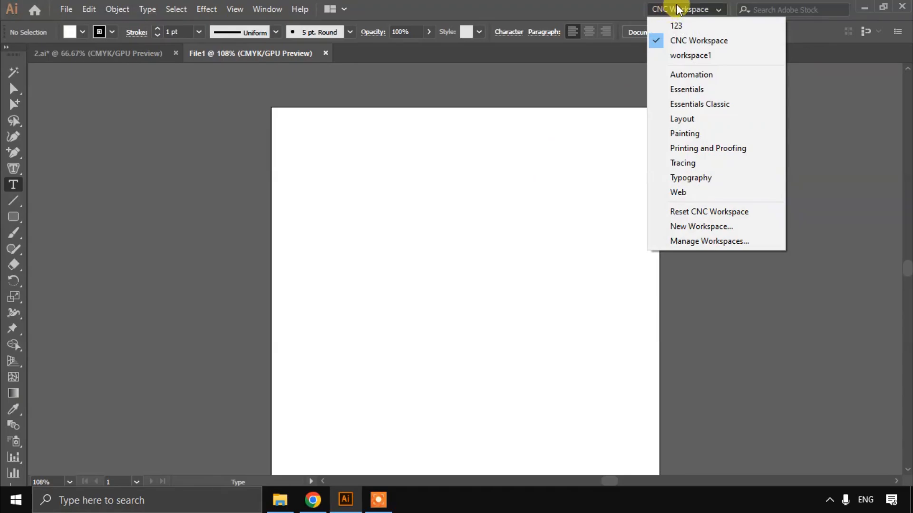
{"action": "left_click", "coordinate": [722, 230]}
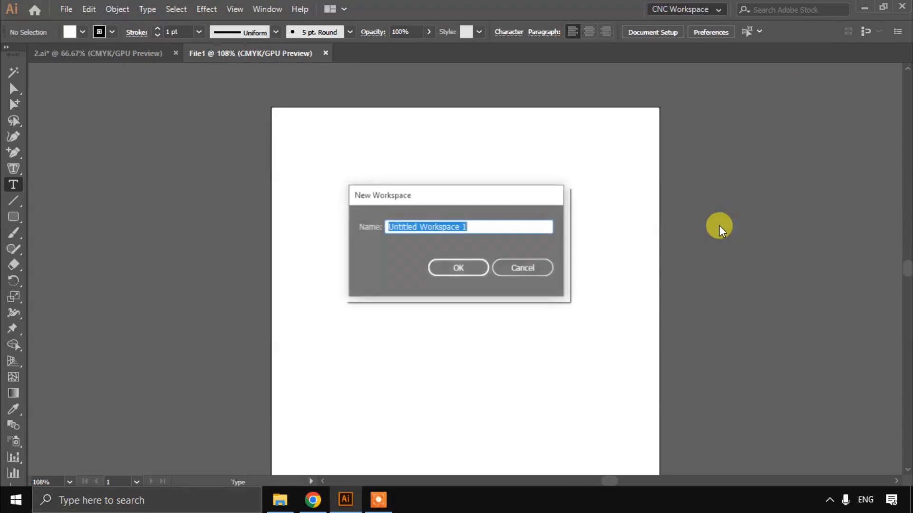
{"action": "left_click", "coordinate": [501, 226]}
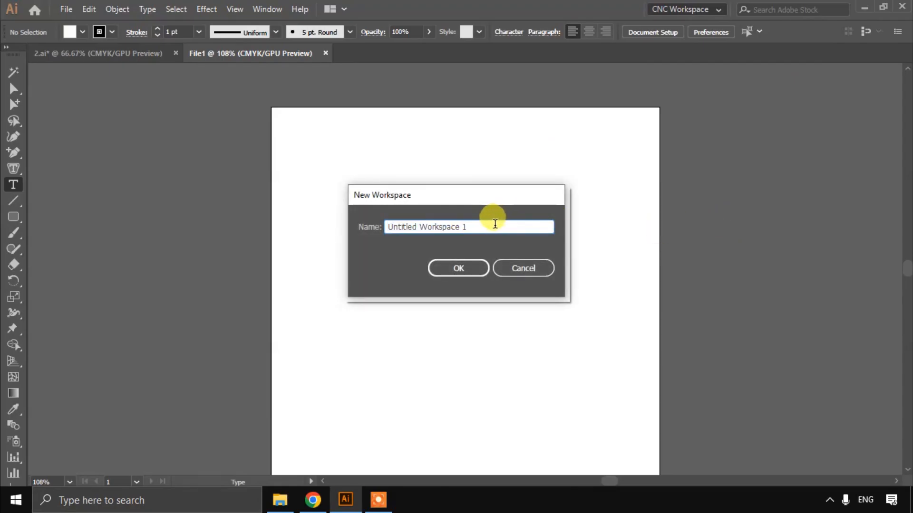
{"action": "type", "text": "W"}
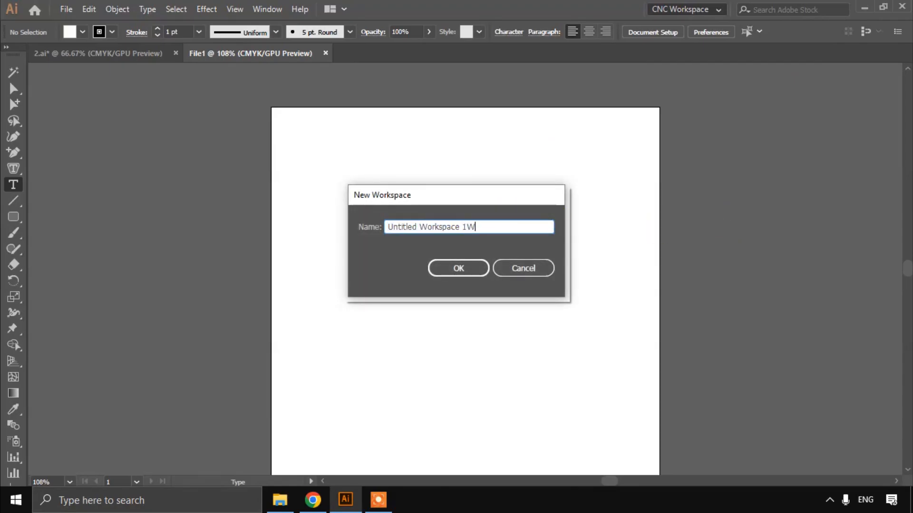
{"action": "key", "text": "ctrl+a"}
{"action": "type", "text": "W"}
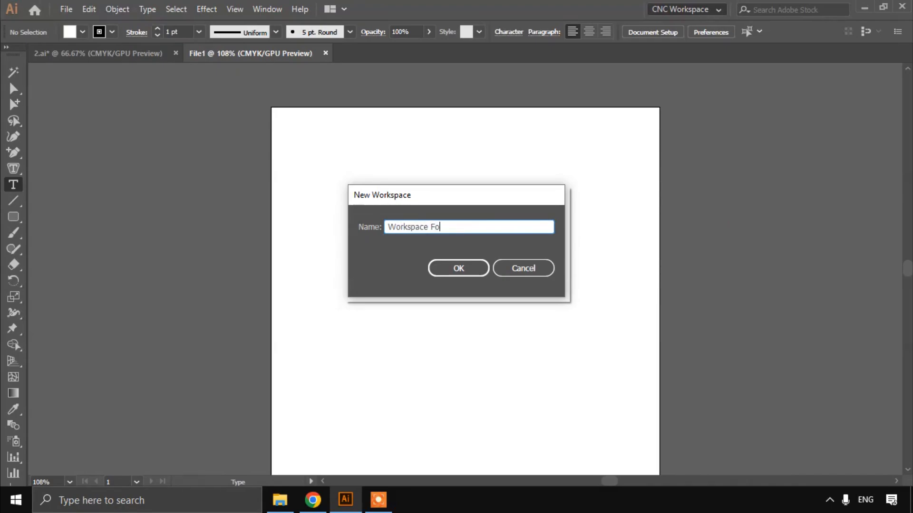
{"action": "key", "text": "Return"}
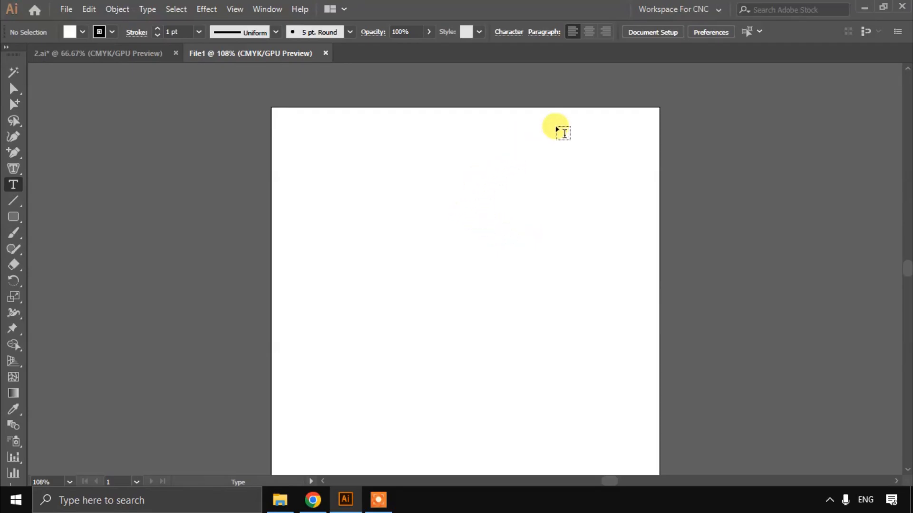
{"action": "left_click", "coordinate": [700, 14]}
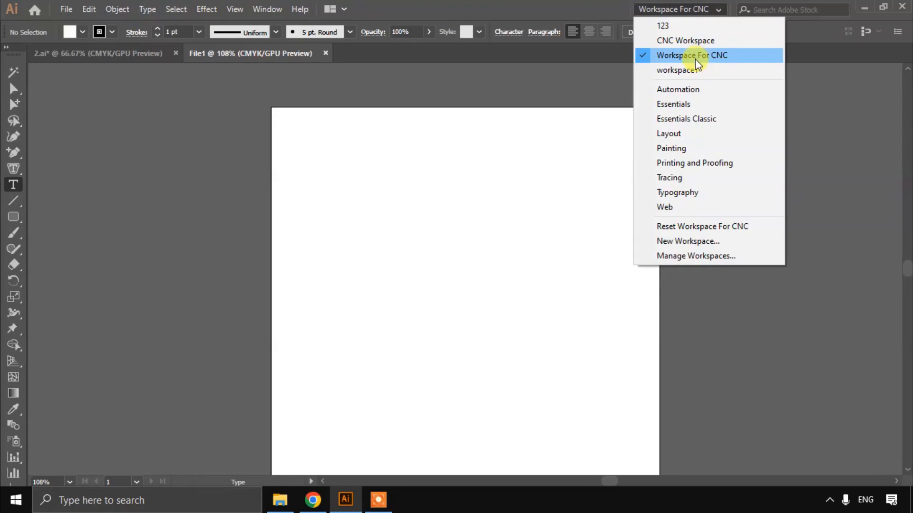
{"action": "left_click", "coordinate": [694, 56]}
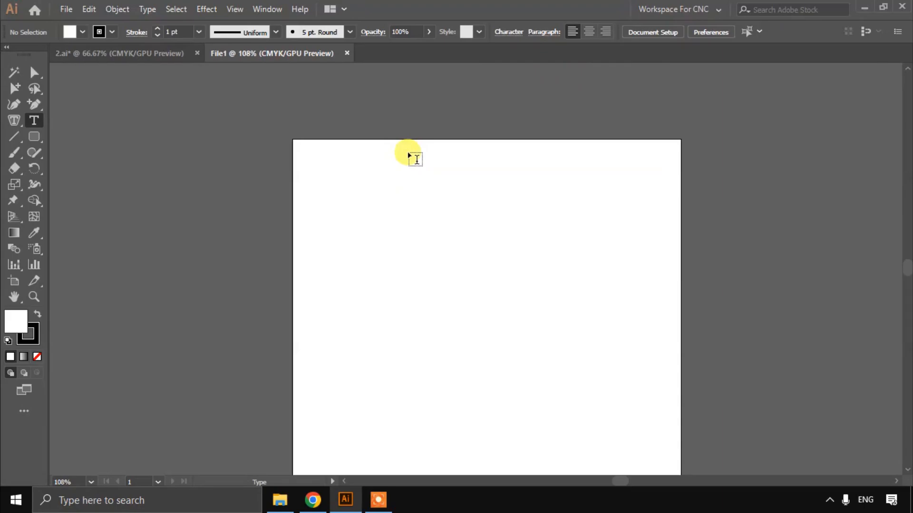
Step: Show the rulers and place a vertical guide at about 18 mm and a horizontal guide at about 14 mm on the artboard
{"action": "left_click", "coordinate": [235, 14]}
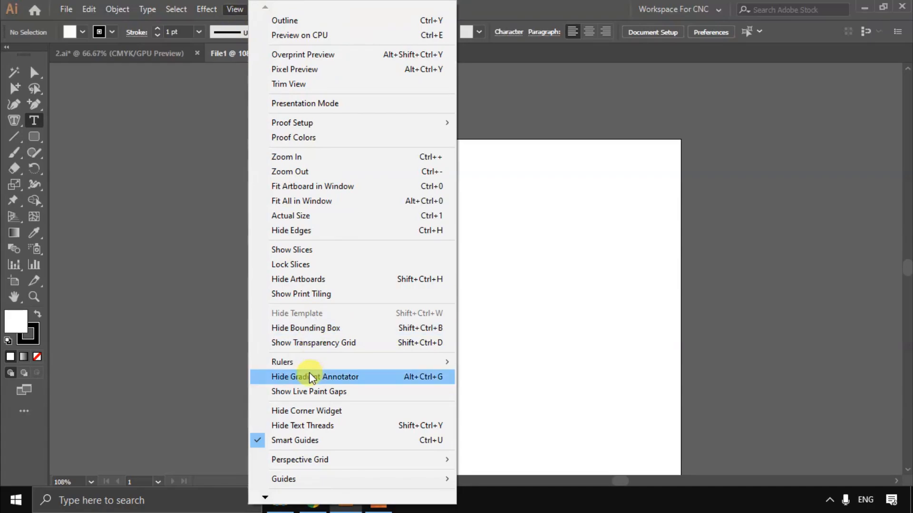
{"action": "mouse_move", "coordinate": [310, 366]}
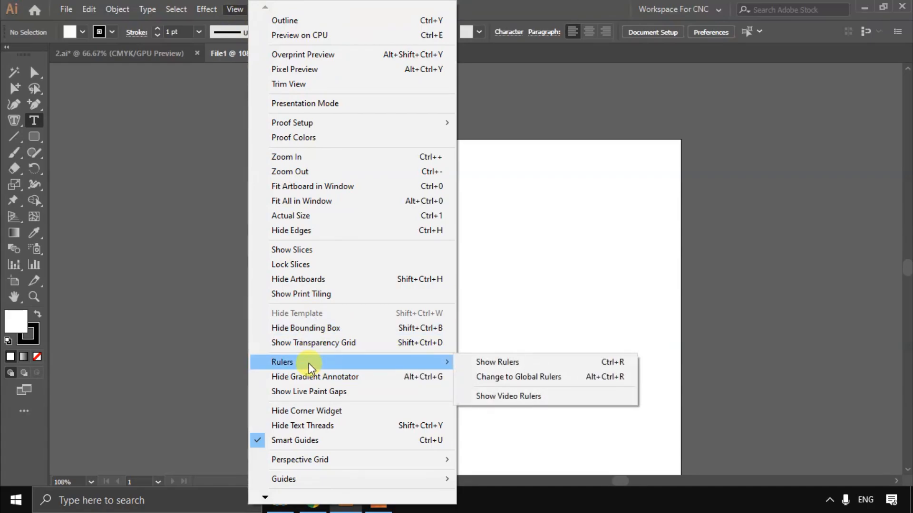
{"action": "left_click", "coordinate": [509, 363]}
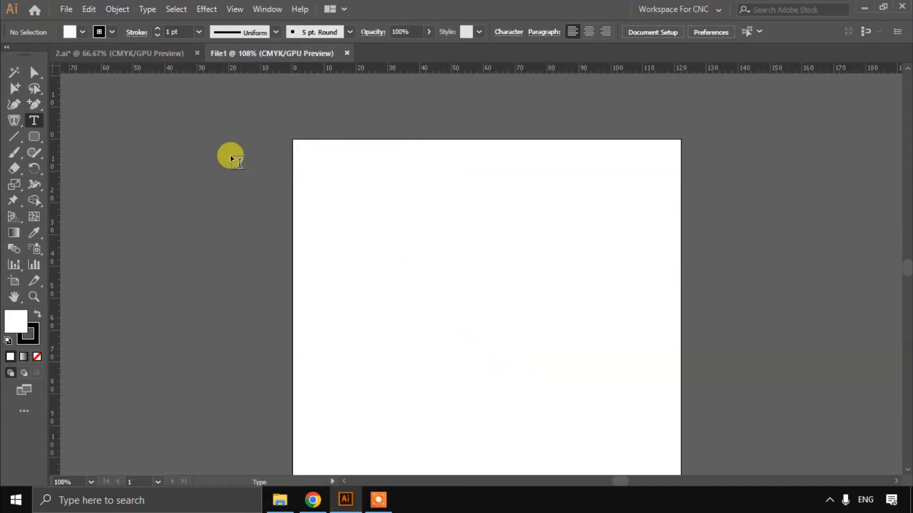
{"action": "left_click_drag", "start_coordinate": [57, 156], "coordinate": [352, 174]}
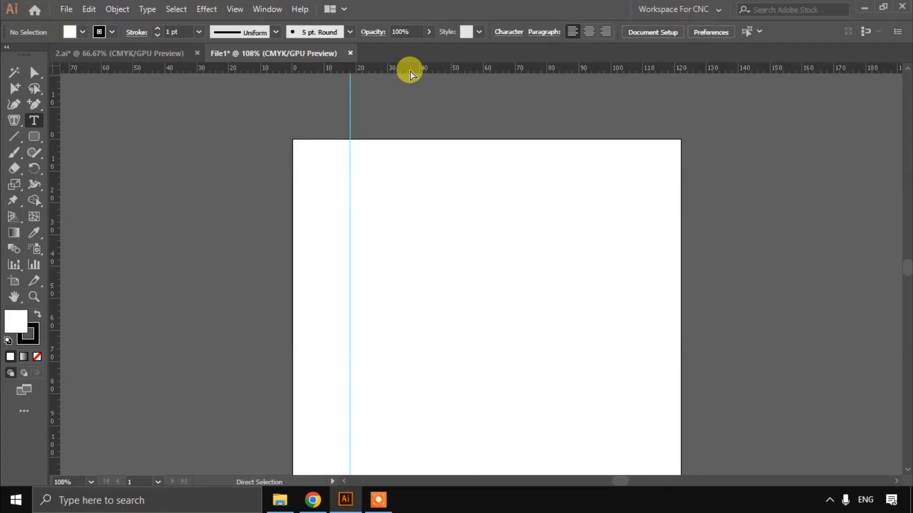
{"action": "left_click_drag", "start_coordinate": [410, 71], "coordinate": [399, 185]}
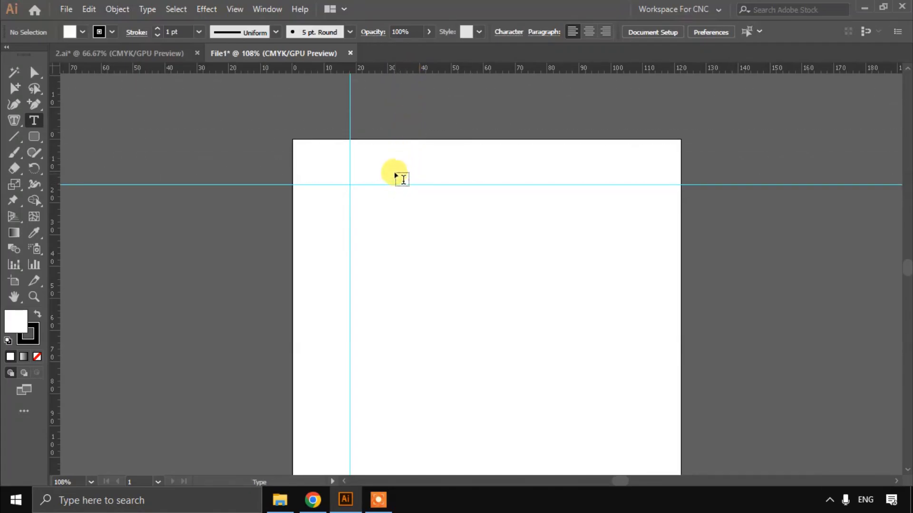
Step: Draw a rectangle about 39 × 22 mm starting at the guides' intersection and delete it
{"action": "left_click_drag", "start_coordinate": [33, 136], "coordinate": [93, 221]}
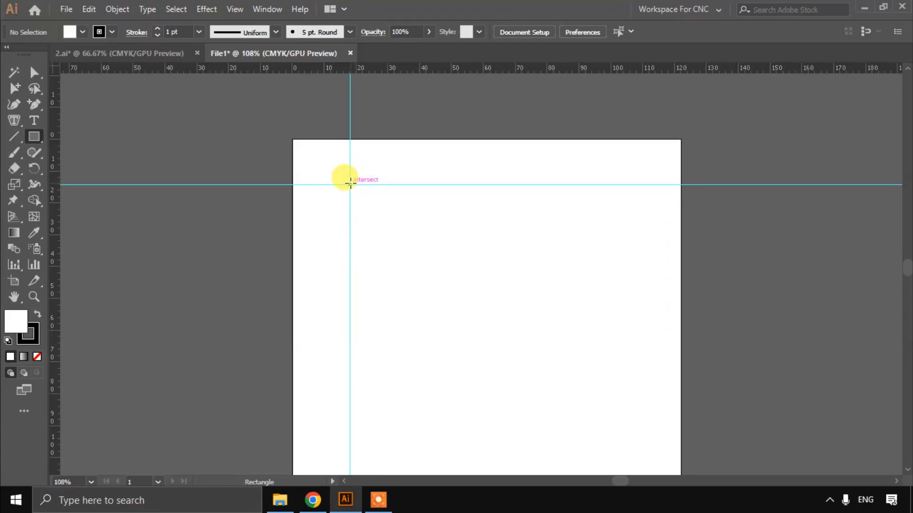
{"action": "left_click_drag", "start_coordinate": [350, 184], "coordinate": [311, 144]}
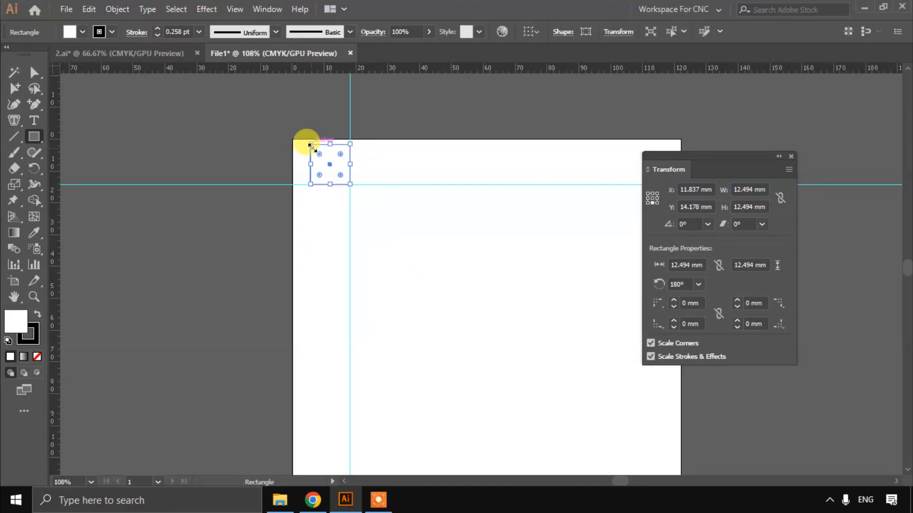
{"action": "left_click_drag", "start_coordinate": [350, 185], "coordinate": [473, 255]}
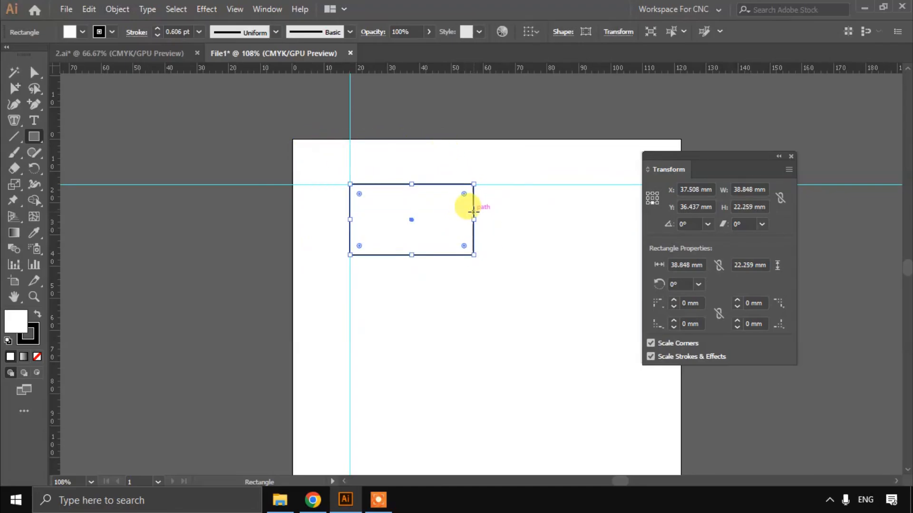
{"action": "key", "text": "Delete"}
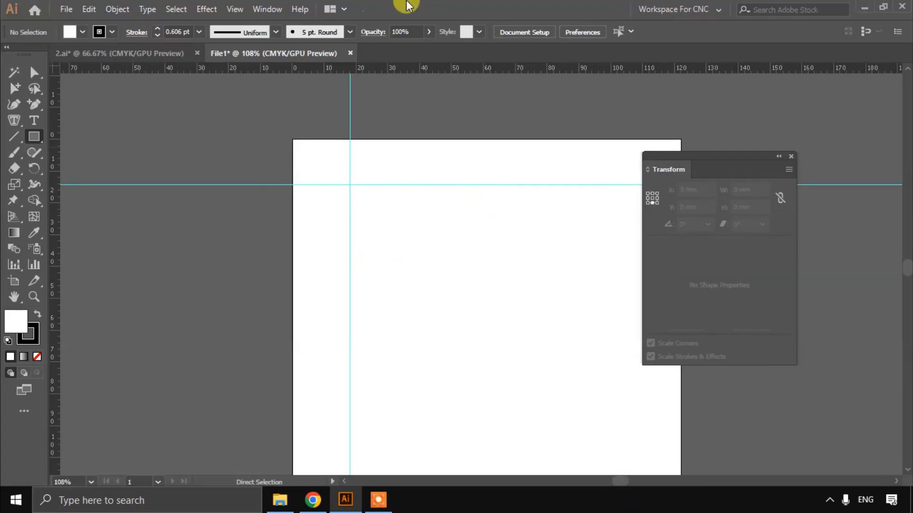
Step: Change the ruler units to inches and after that to pixels
{"action": "right_click", "coordinate": [436, 67]}
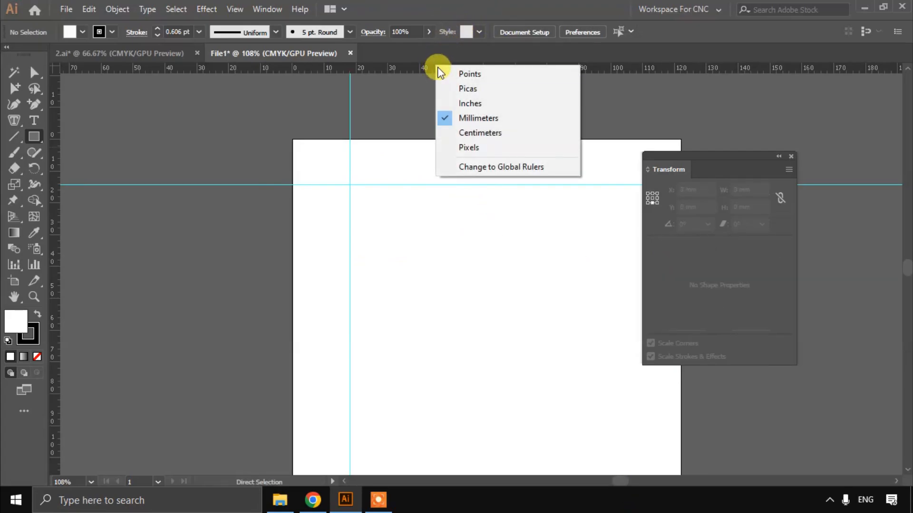
{"action": "left_click", "coordinate": [503, 105]}
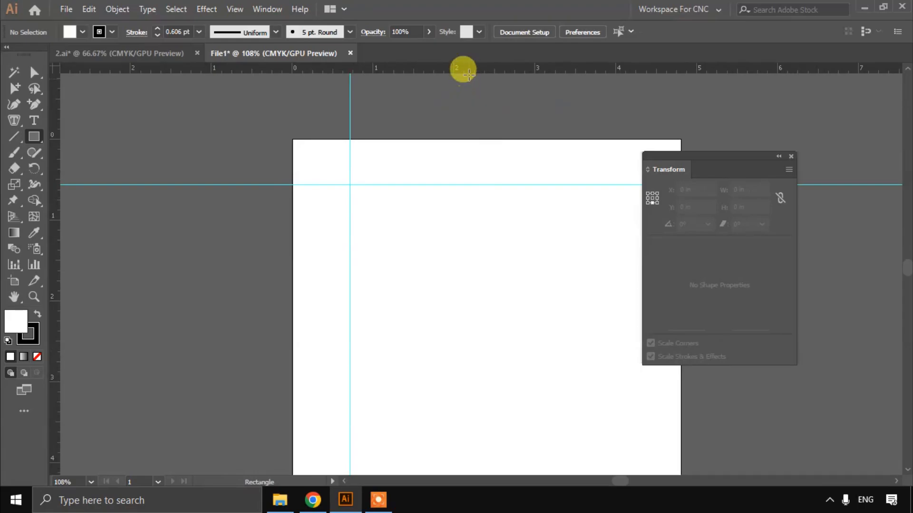
{"action": "right_click", "coordinate": [468, 72]}
{"action": "left_click", "coordinate": [518, 154]}
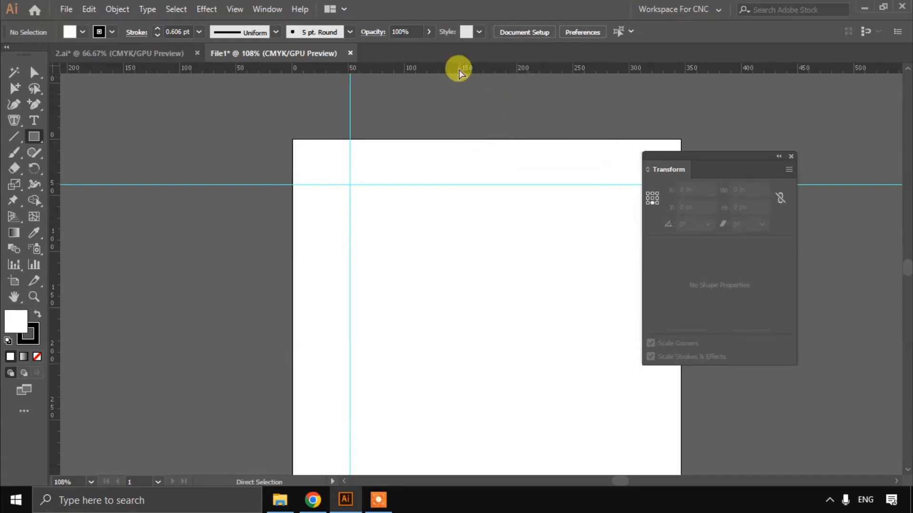
Step: Change the ruler units to millimetres, check the units in the Rectangle size dialog and cancel it
{"action": "right_click", "coordinate": [456, 73]}
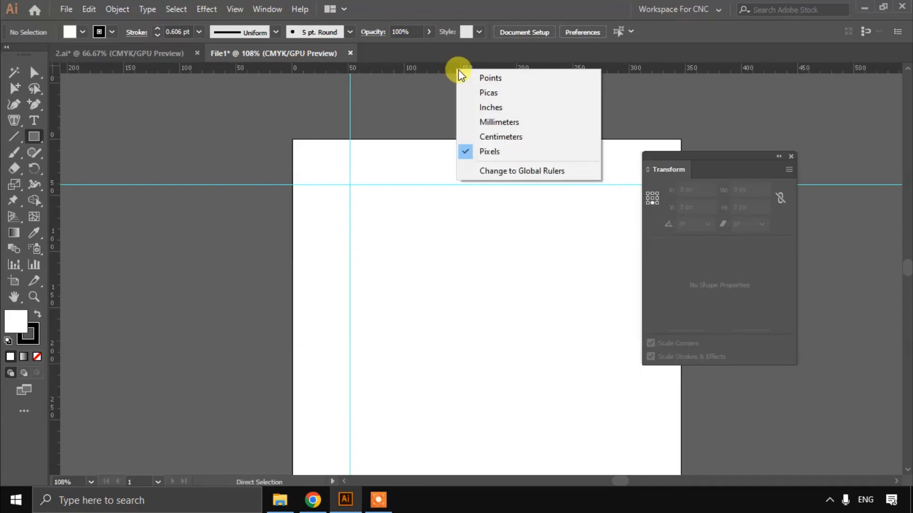
{"action": "left_click", "coordinate": [500, 125]}
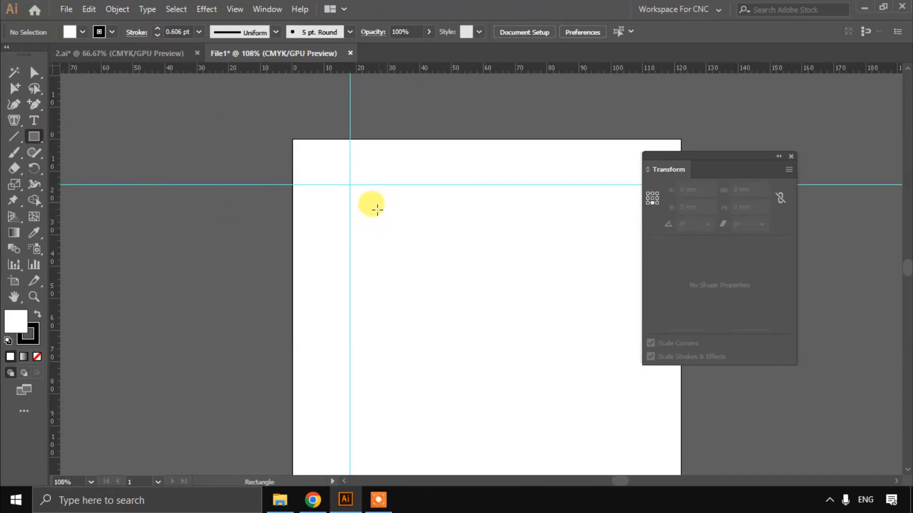
{"action": "left_click", "coordinate": [379, 200]}
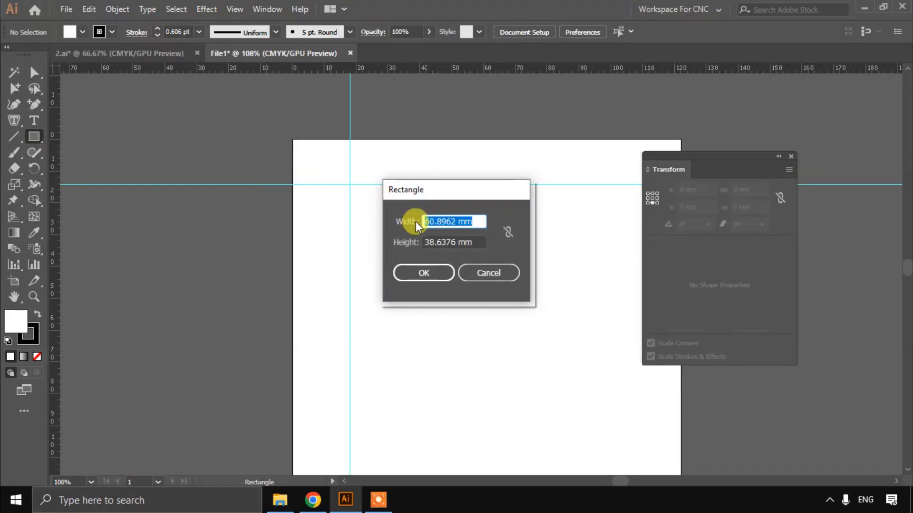
{"action": "left_click_drag", "start_coordinate": [427, 195], "coordinate": [415, 201]}
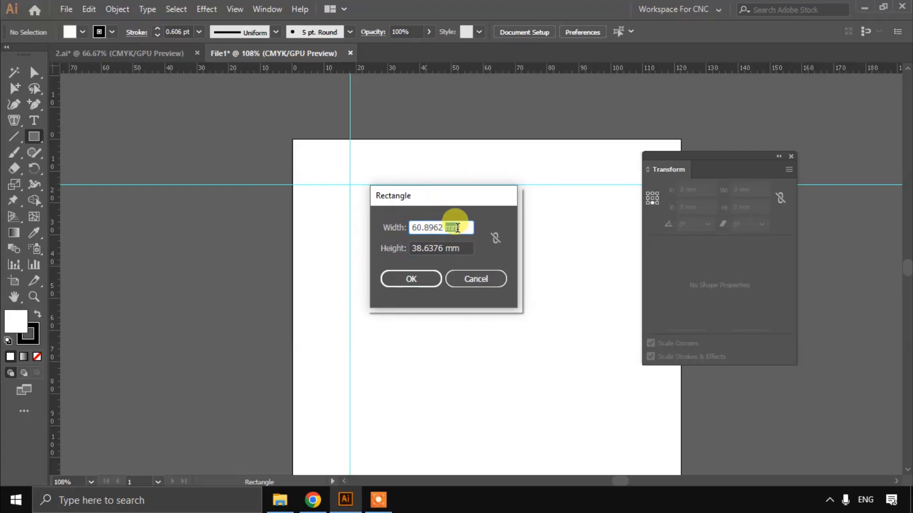
{"action": "left_click", "coordinate": [456, 248]}
{"action": "left_click", "coordinate": [453, 227]}
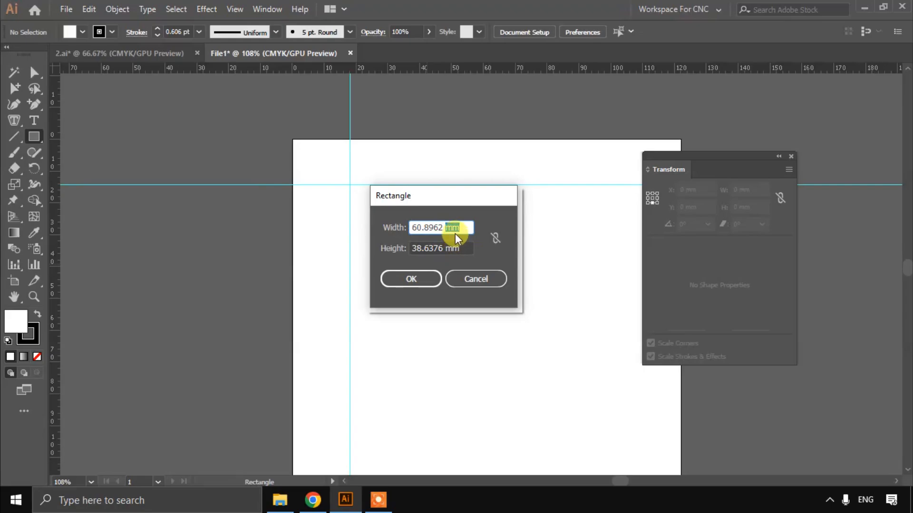
{"action": "left_click", "coordinate": [458, 247]}
{"action": "double_click", "coordinate": [454, 228]}
{"action": "left_click", "coordinate": [459, 247]}
{"action": "left_click", "coordinate": [452, 225]}
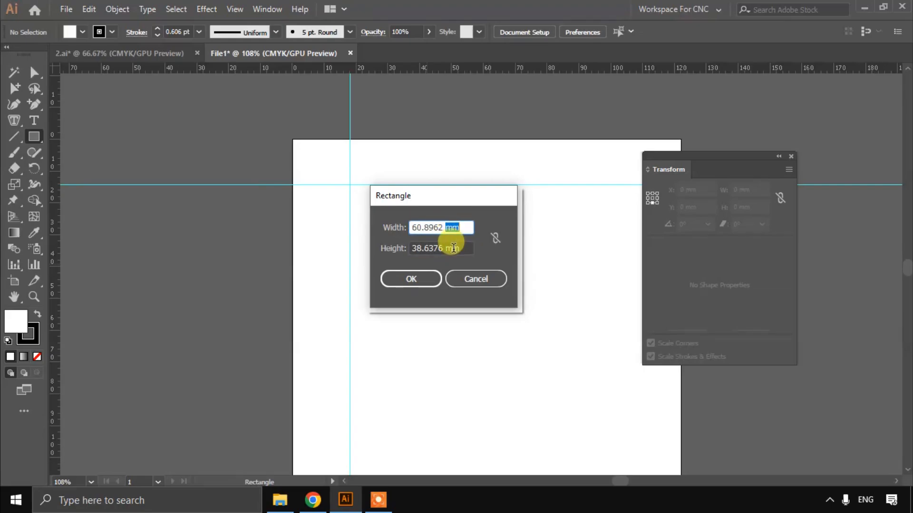
{"action": "double_click", "coordinate": [453, 247]}
{"action": "left_click", "coordinate": [452, 223]}
{"action": "left_click", "coordinate": [475, 279]}
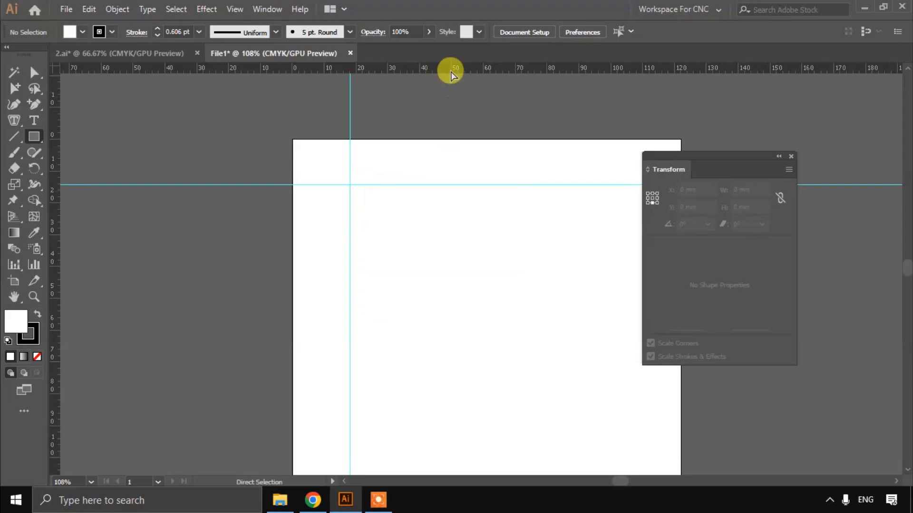
Step: Switch the ruler units to inches, check the units in the Rectangle size dialog and cancel it
{"action": "right_click", "coordinate": [451, 74]}
{"action": "left_click", "coordinate": [470, 100]}
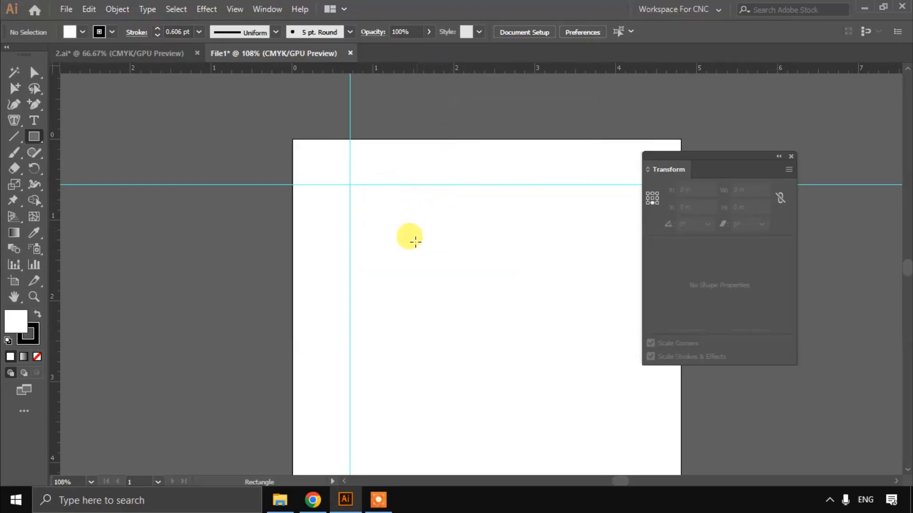
{"action": "left_click", "coordinate": [415, 241]}
{"action": "left_click", "coordinate": [449, 227]}
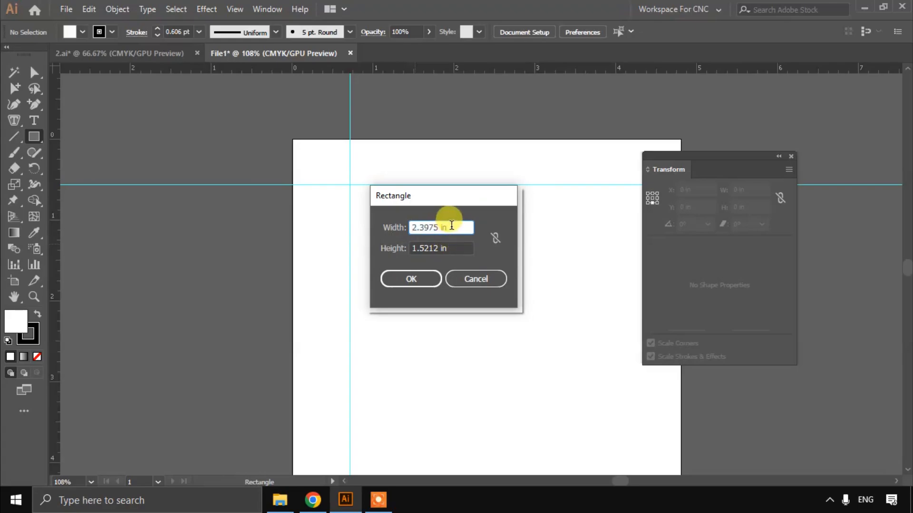
{"action": "double_click", "coordinate": [443, 228]}
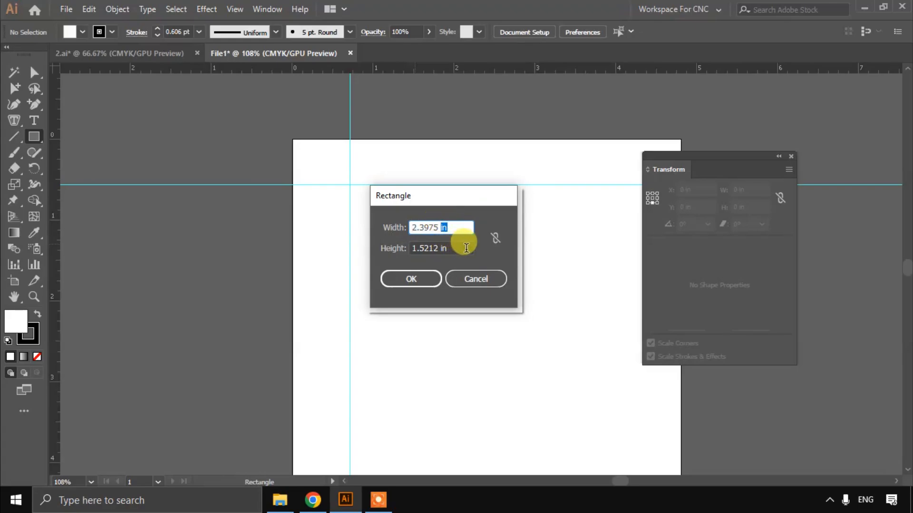
{"action": "left_click", "coordinate": [473, 278]}
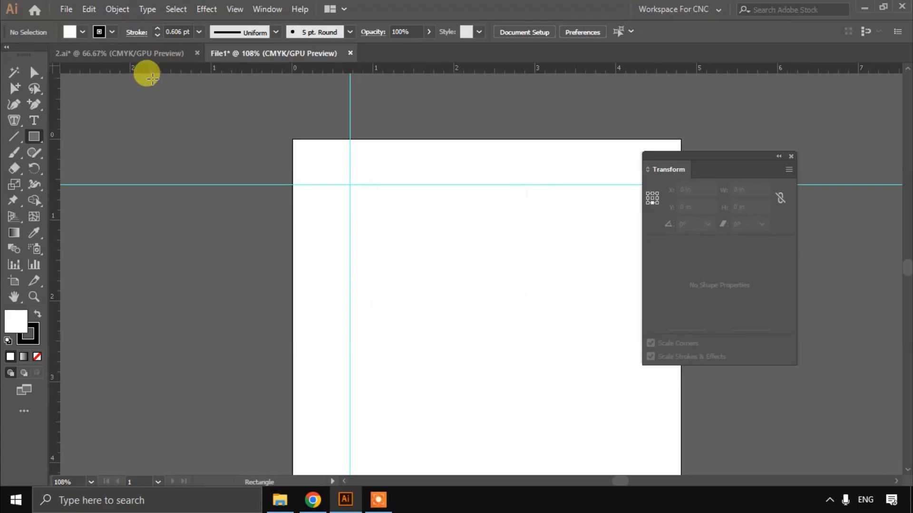
Step: Show the Layers panel, expand Layer 1 and add a new layer above it
{"action": "left_click", "coordinate": [34, 72]}
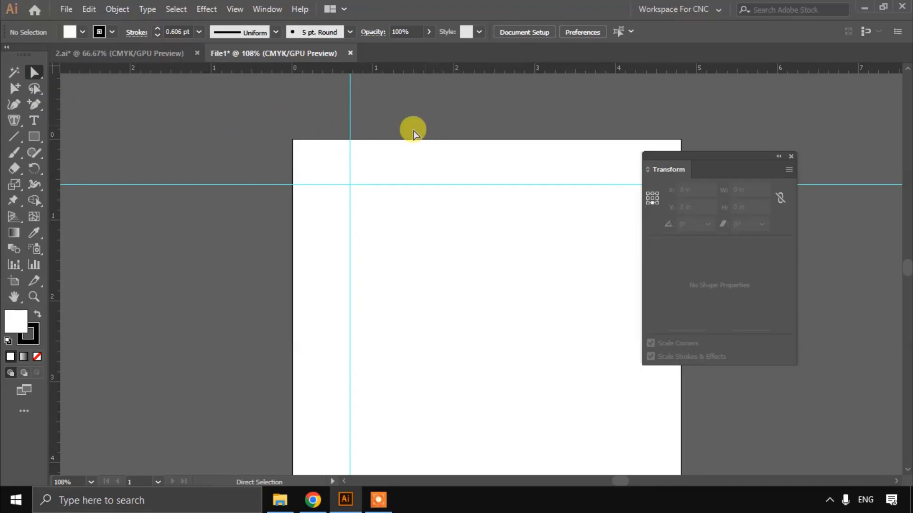
{"action": "left_click", "coordinate": [272, 10]}
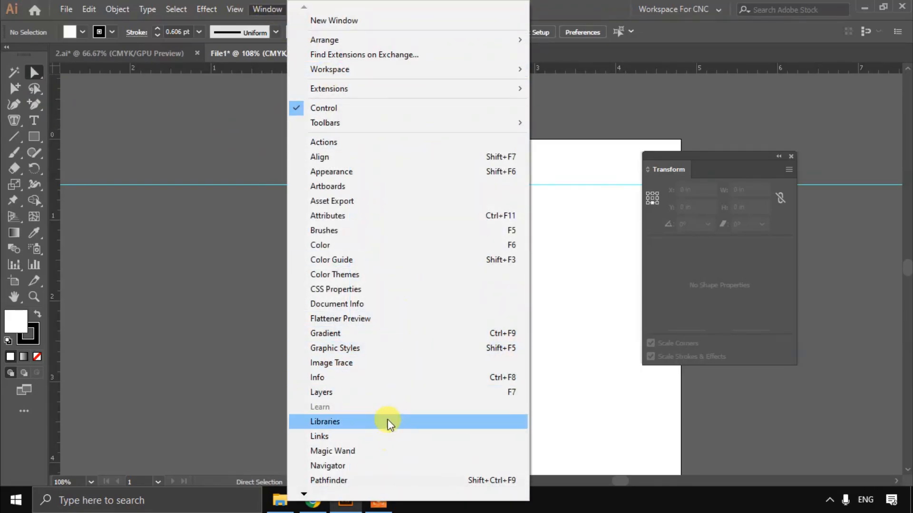
{"action": "left_click", "coordinate": [387, 392]}
{"action": "left_click", "coordinate": [695, 76]}
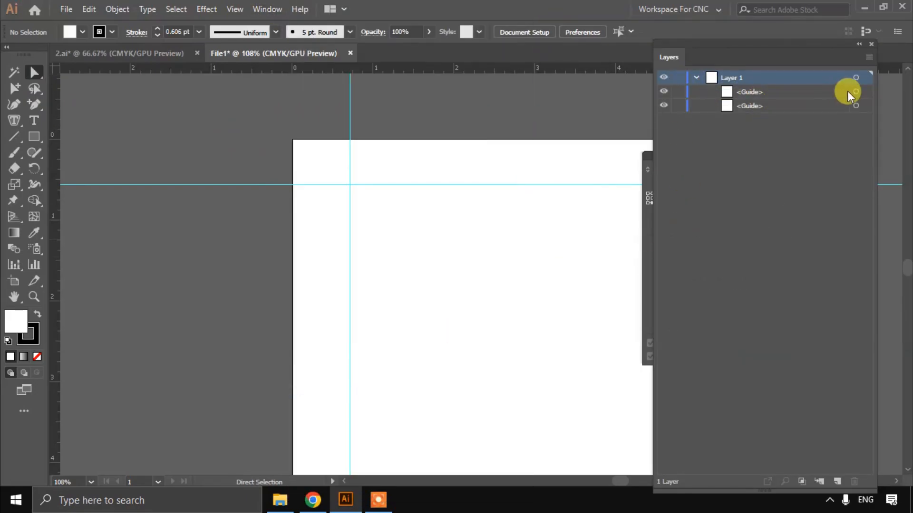
{"action": "left_click", "coordinate": [836, 481]}
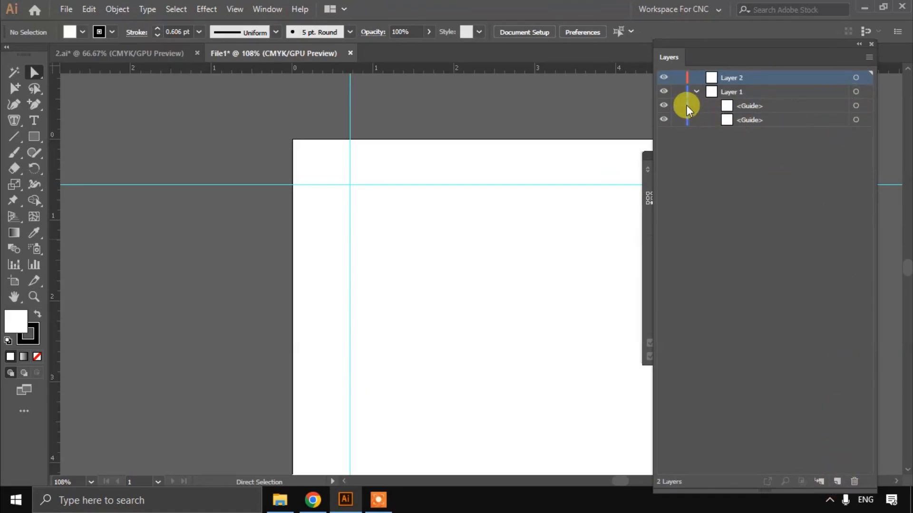
Step: Toggle the visibility of Layer 1, leave it hidden with its guides, and close the Layers panel
{"action": "left_click", "coordinate": [664, 91]}
{"action": "left_click", "coordinate": [664, 91]}
{"action": "left_click", "coordinate": [664, 91]}
{"action": "scroll", "coordinate": [389, 104], "scroll_direction": "right", "scroll_amount": 1}
{"action": "scroll", "coordinate": [390, 107], "scroll_direction": "right", "scroll_amount": 1}
{"action": "scroll", "coordinate": [537, 157], "scroll_direction": "down", "scroll_amount": 3}
{"action": "scroll", "coordinate": [577, 166], "scroll_direction": "right", "scroll_amount": 2}
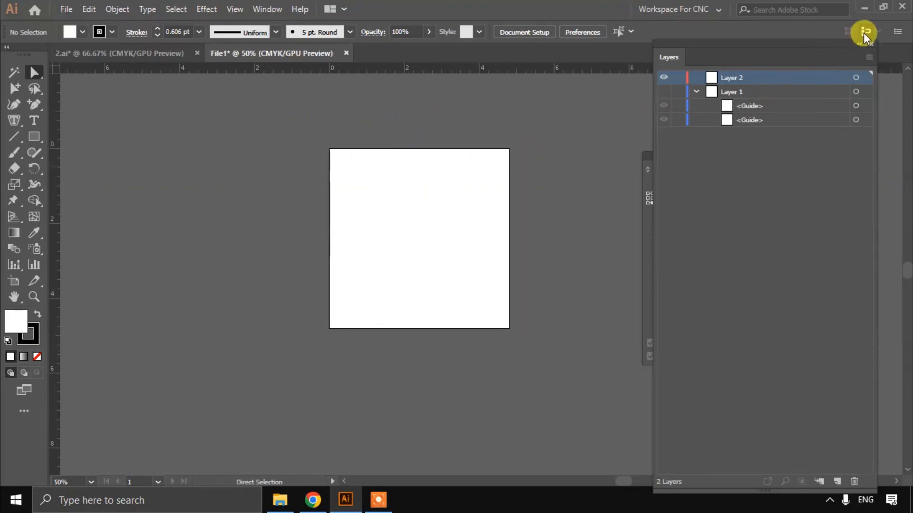
{"action": "left_click", "coordinate": [873, 46]}
Step: Change the ruler units from inches to millimetres
{"action": "scroll", "coordinate": [537, 185], "scroll_direction": "left", "scroll_amount": 1}
{"action": "scroll", "coordinate": [456, 202], "scroll_direction": "up", "scroll_amount": 2}
{"action": "scroll", "coordinate": [424, 213], "scroll_direction": "up", "scroll_amount": 2}
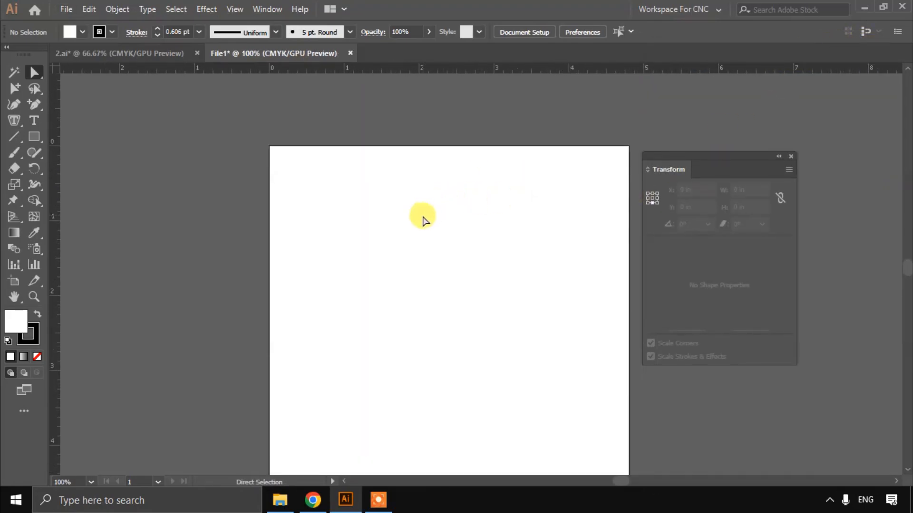
{"action": "scroll", "coordinate": [424, 218], "scroll_direction": "down", "scroll_amount": 1}
{"action": "scroll", "coordinate": [423, 217], "scroll_direction": "right", "scroll_amount": 1}
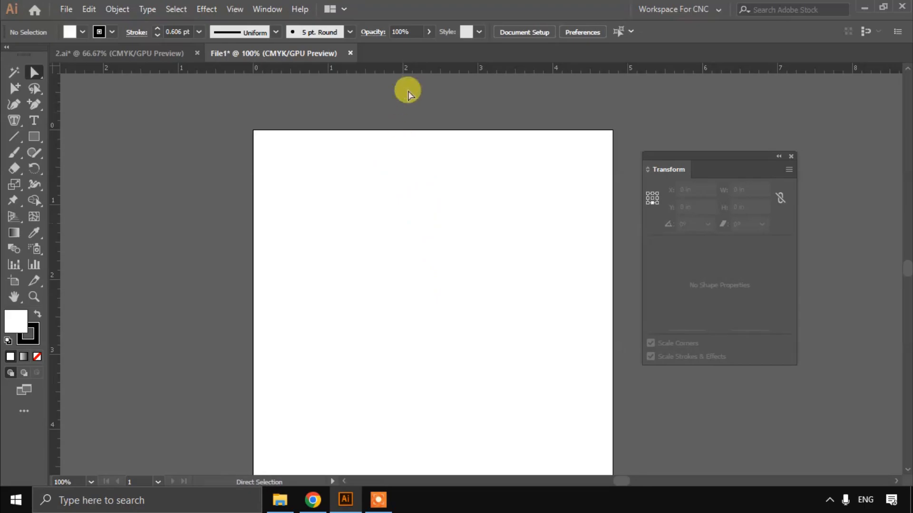
{"action": "right_click", "coordinate": [408, 70]}
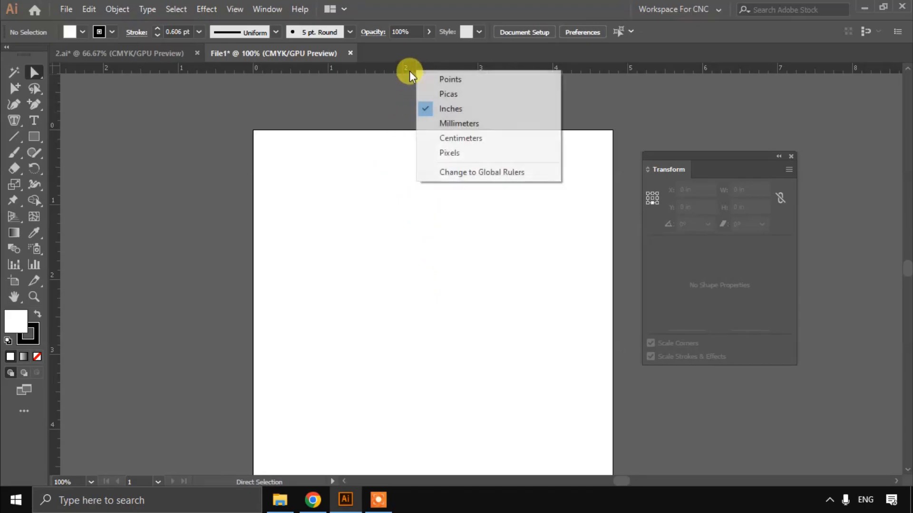
{"action": "left_click", "coordinate": [467, 123]}
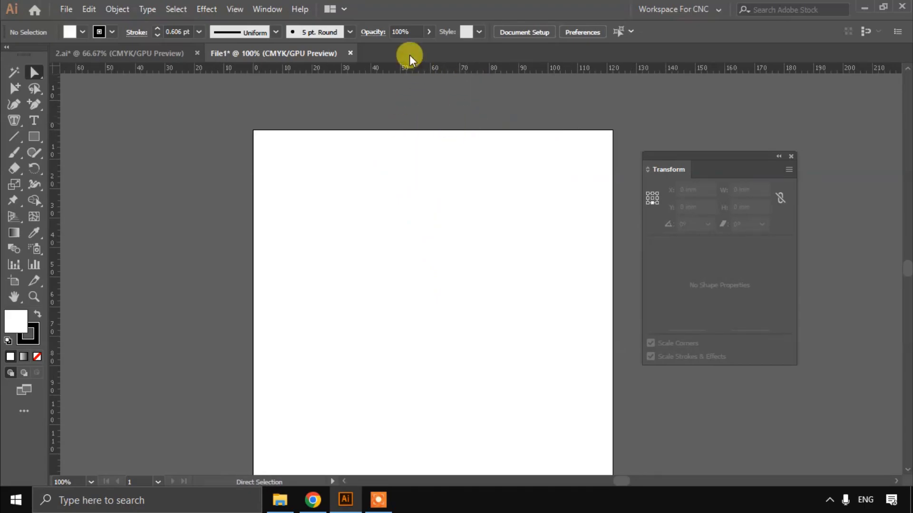
Step: Show the Layers panel again, placed farther from the artboard, and close the Transform panel
{"action": "left_click", "coordinate": [273, 10]}
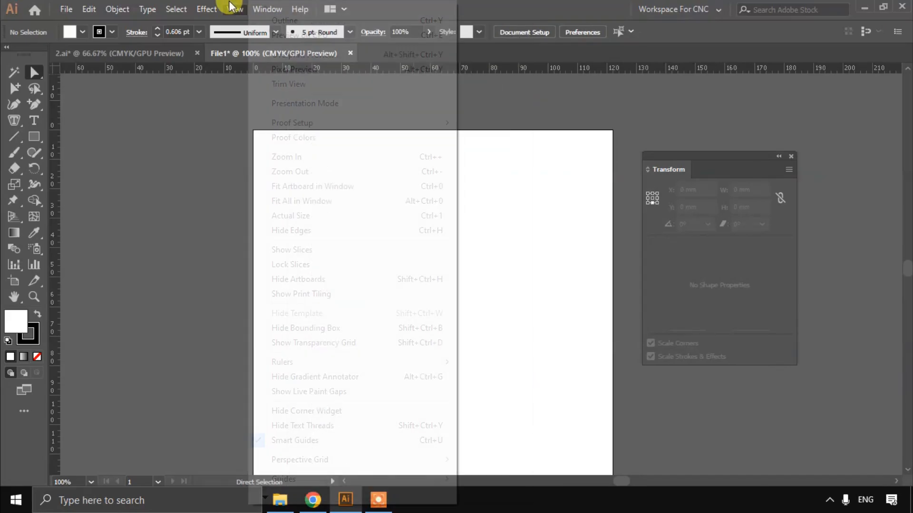
{"action": "left_click", "coordinate": [233, 9]}
{"action": "left_click", "coordinate": [263, 11]}
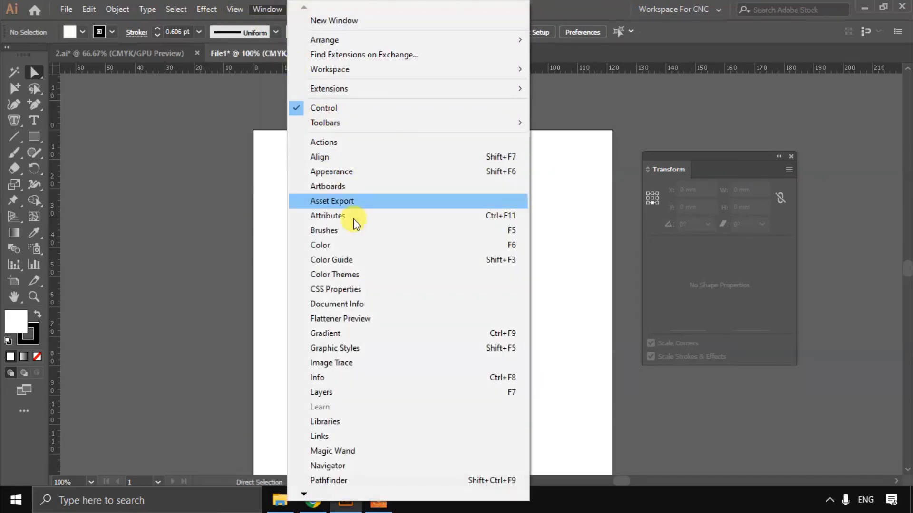
{"action": "left_click", "coordinate": [361, 390]}
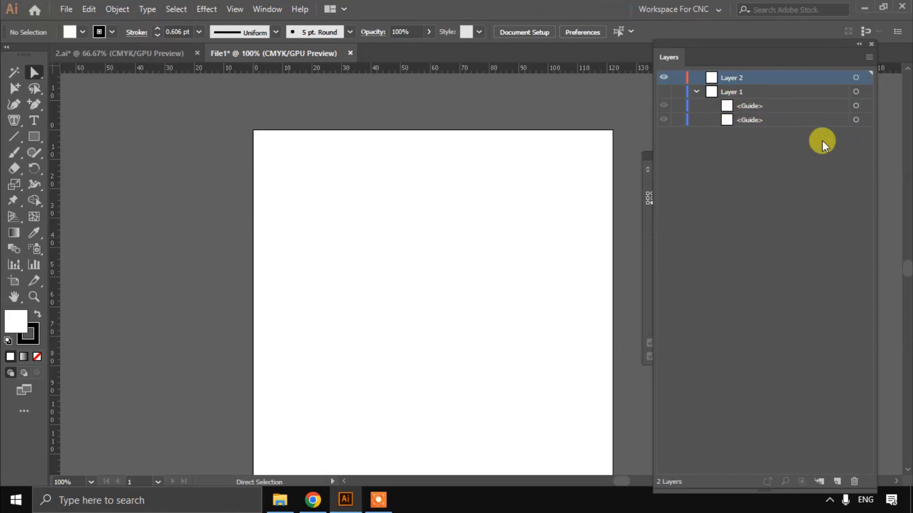
{"action": "left_click_drag", "start_coordinate": [726, 48], "coordinate": [753, 64]}
{"action": "left_click_drag", "start_coordinate": [672, 154], "coordinate": [598, 132]}
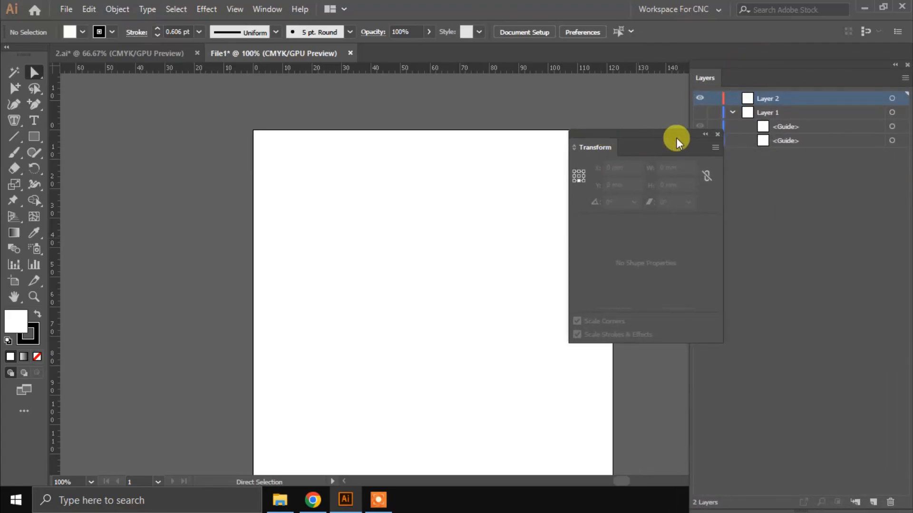
{"action": "left_click", "coordinate": [717, 134]}
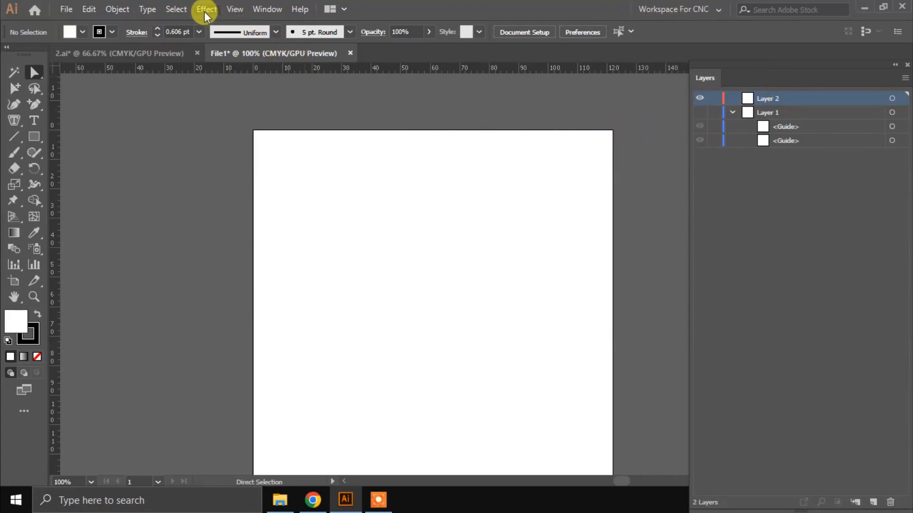
Step: Add the Pathfinder panel with its Align group to the workspace and leave both collapsed beside the toolbar
{"action": "left_click", "coordinate": [260, 10]}
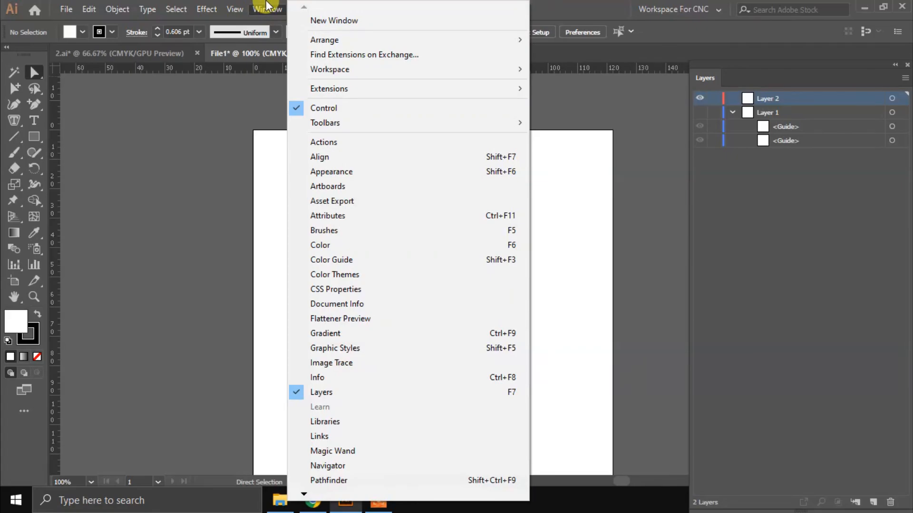
{"action": "left_click", "coordinate": [377, 479]}
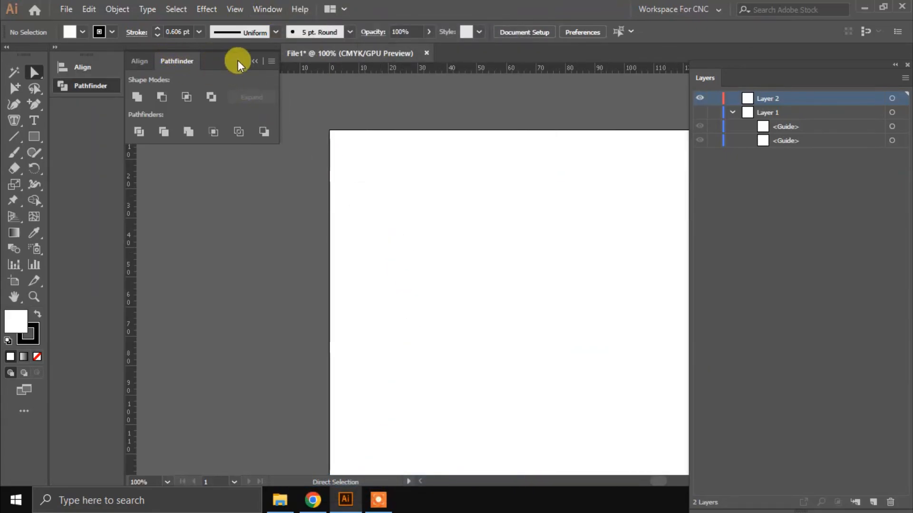
{"action": "left_click_drag", "start_coordinate": [237, 61], "coordinate": [118, 82]}
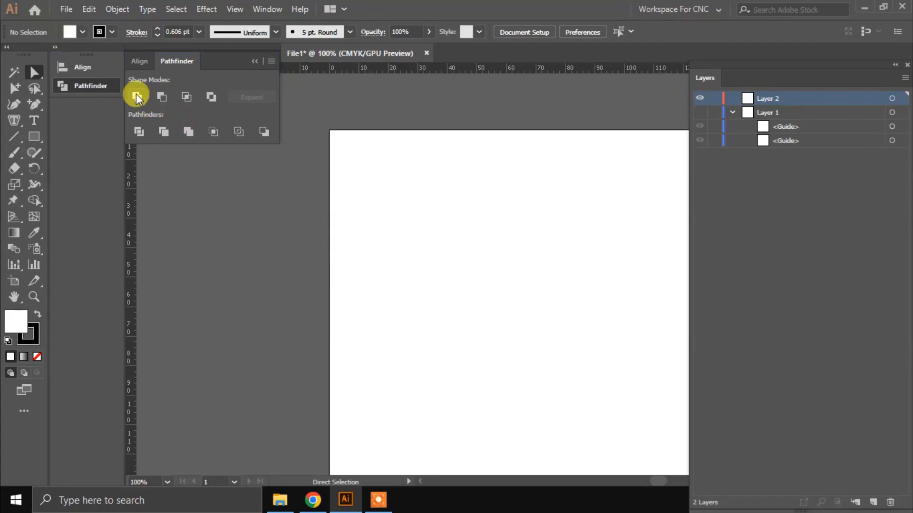
{"action": "left_click", "coordinate": [96, 72]}
{"action": "left_click", "coordinate": [96, 88]}
{"action": "left_click", "coordinate": [255, 64]}
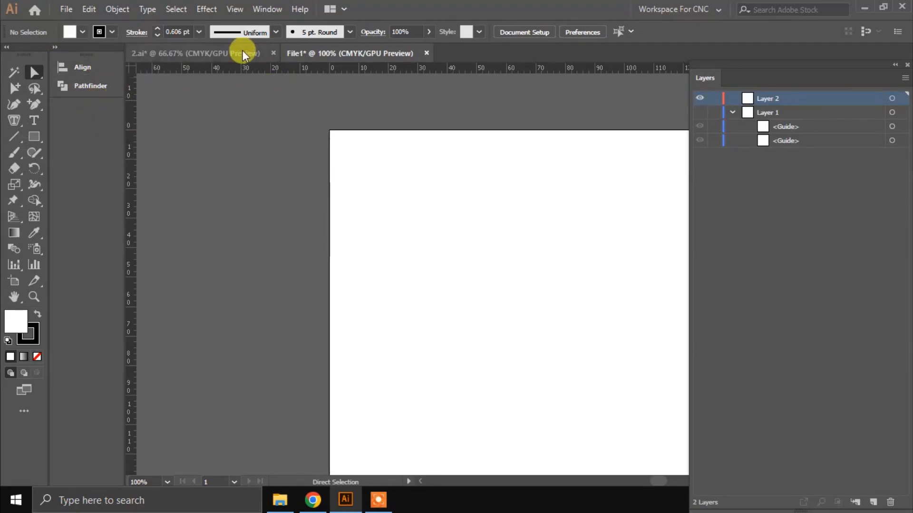
Step: Show the Properties panel and dock it in the same group as the Layers panel
{"action": "left_click", "coordinate": [259, 9]}
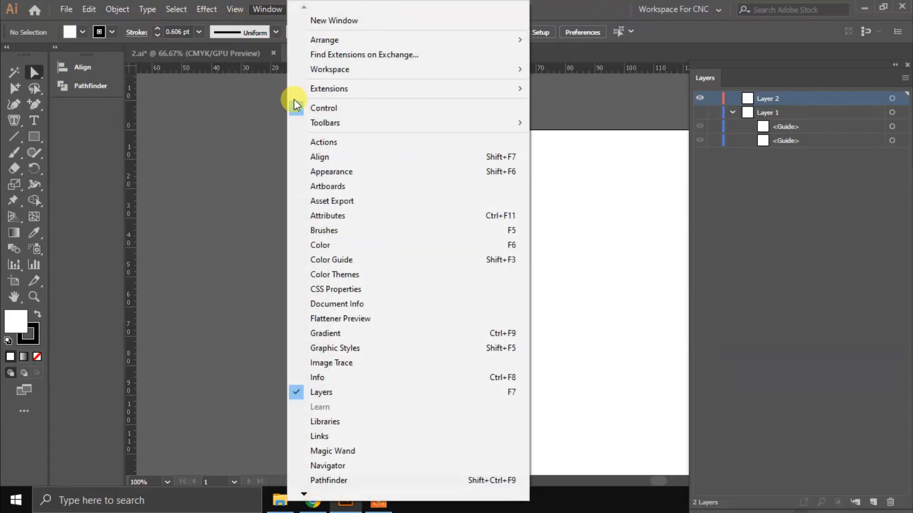
{"action": "mouse_move", "coordinate": [355, 492]}
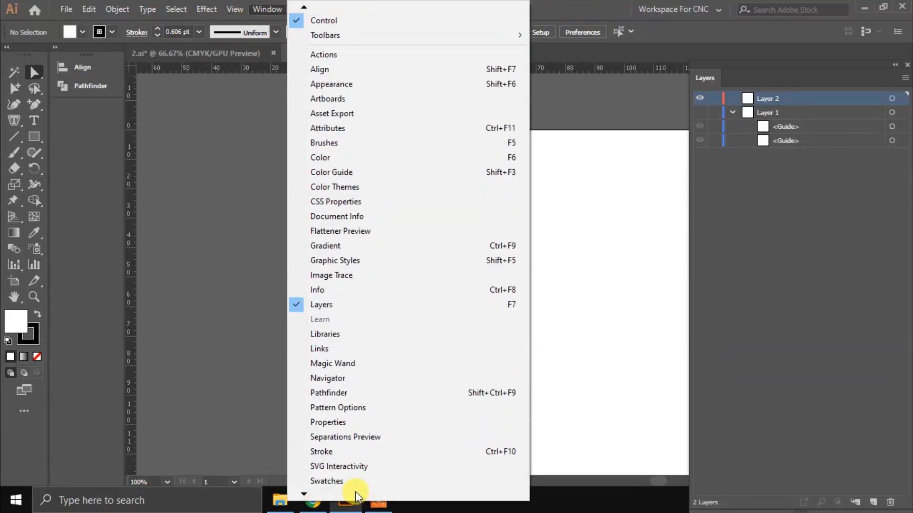
{"action": "left_click", "coordinate": [352, 372]}
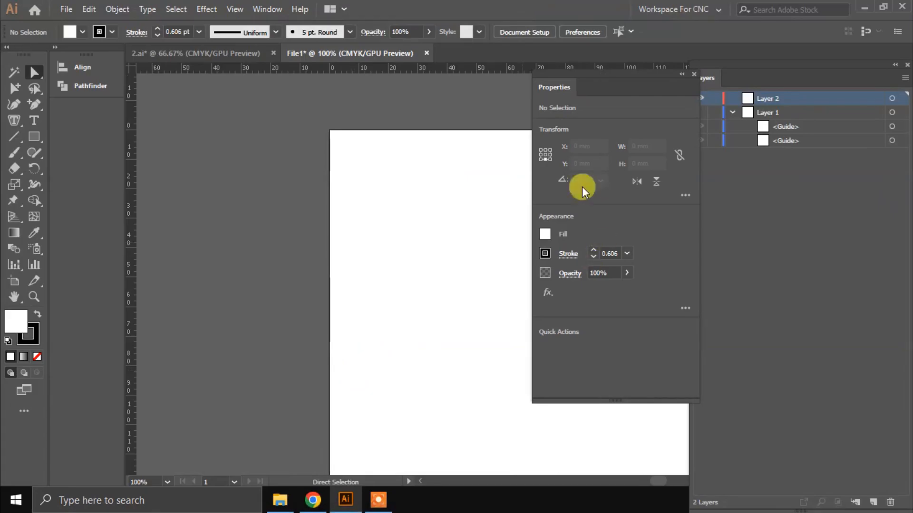
{"action": "left_click_drag", "start_coordinate": [544, 87], "coordinate": [728, 77]}
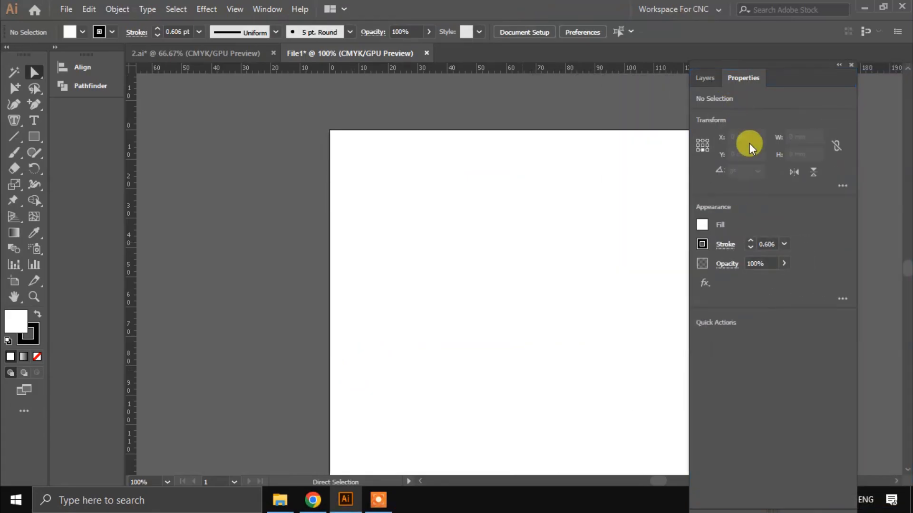
Step: Turn off Smart Guides for the document
{"action": "left_click", "coordinate": [255, 12]}
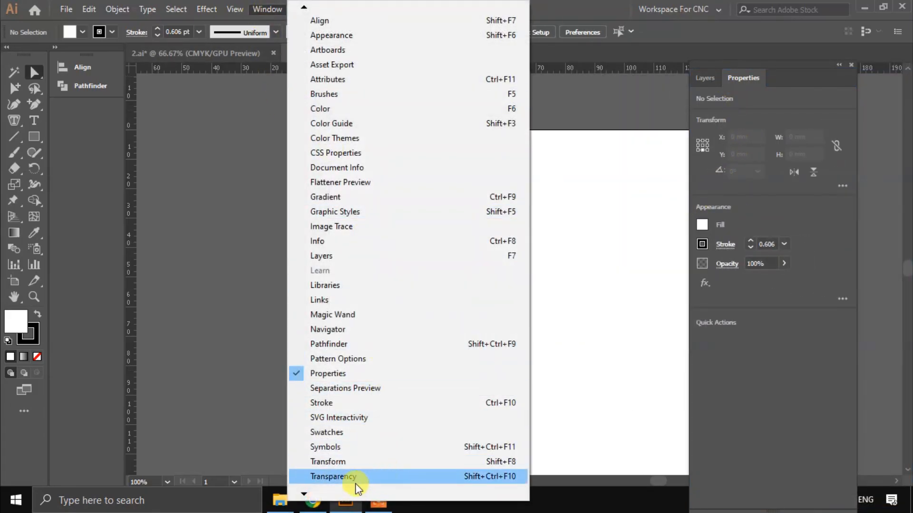
{"action": "mouse_move", "coordinate": [348, 493]}
{"action": "mouse_move", "coordinate": [230, 12]}
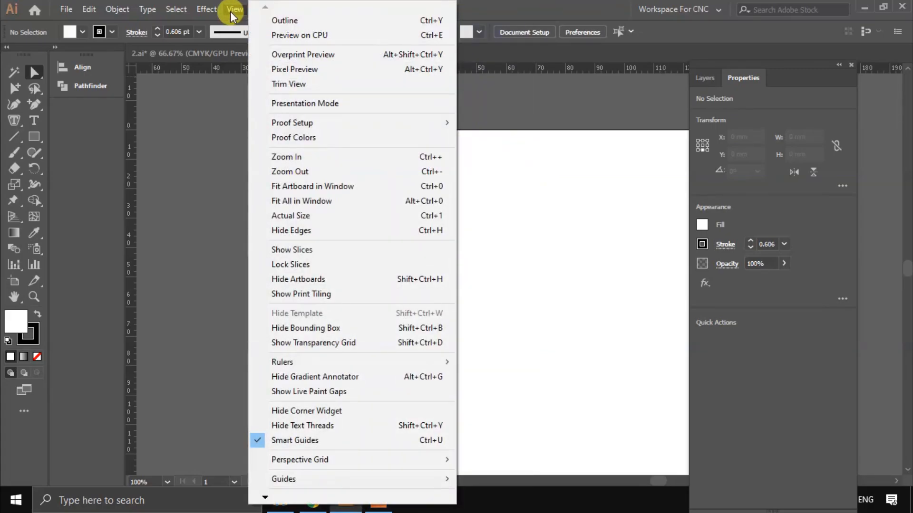
{"action": "left_click", "coordinate": [323, 448]}
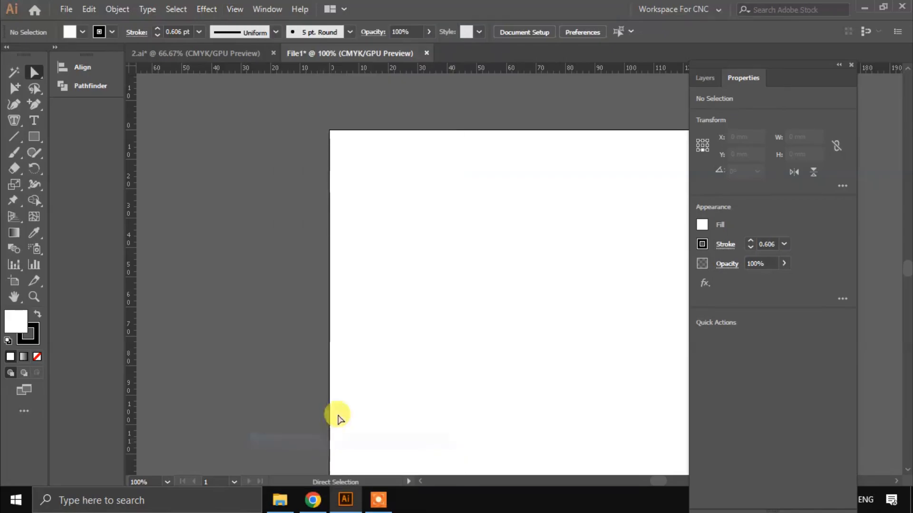
Step: Draw two overlapping rectangles near the artboard's upper left, about 16.6 × 17.7 mm and about 24.3 × 22.9 mm
{"action": "left_click", "coordinate": [33, 137]}
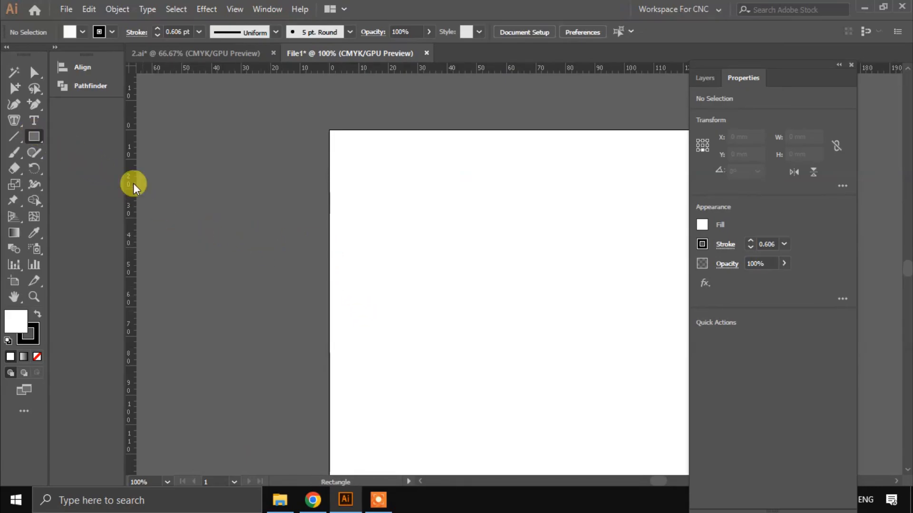
{"action": "scroll", "coordinate": [301, 179], "scroll_direction": "right", "scroll_amount": 2}
{"action": "left_click_drag", "start_coordinate": [327, 180], "coordinate": [376, 232]}
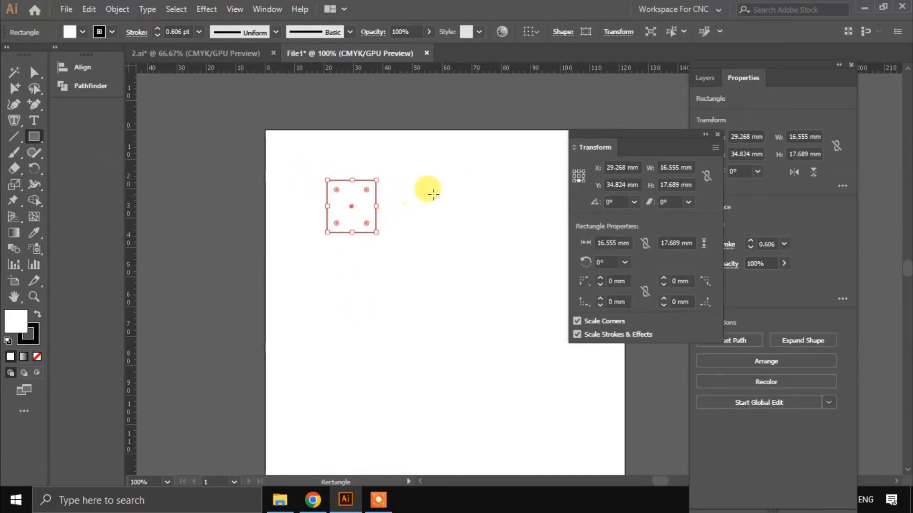
{"action": "left_click_drag", "start_coordinate": [446, 192], "coordinate": [374, 260]}
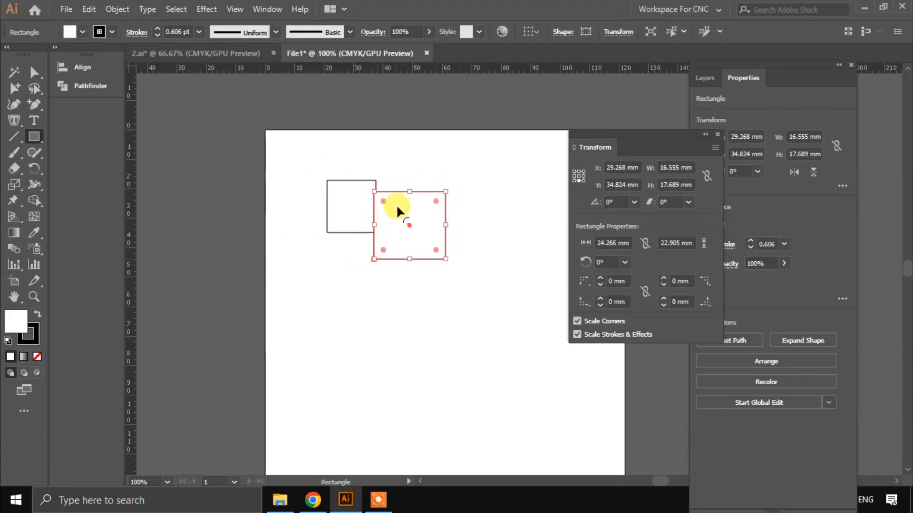
Step: Switch the document to Outline view to show only the rectangles' paths
{"action": "scroll", "coordinate": [380, 203], "scroll_direction": "up", "scroll_amount": 3}
{"action": "left_click", "coordinate": [235, 9]}
{"action": "left_click", "coordinate": [277, 25]}
{"action": "scroll", "coordinate": [434, 248], "scroll_direction": "up", "scroll_amount": 2}
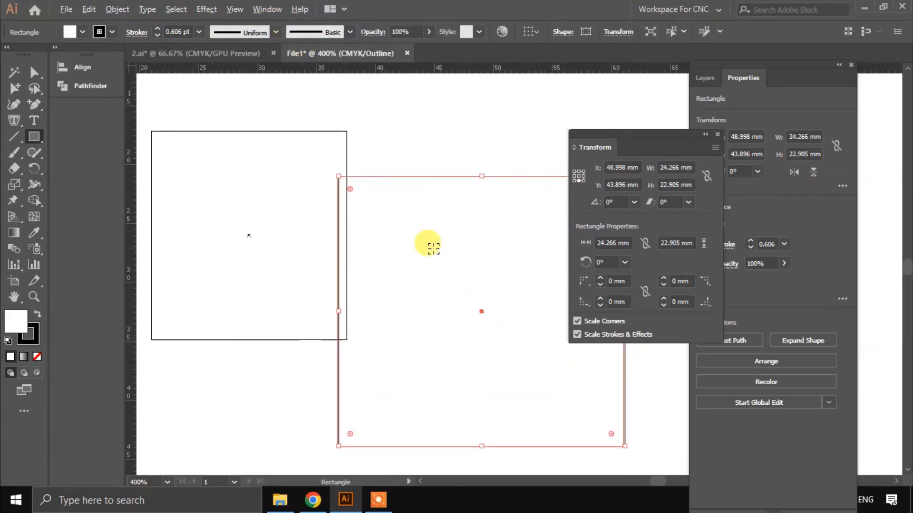
Step: Try to line up the larger rectangle's left edge with the smaller one's right edge by eye, without Smart Guides
{"action": "key", "text": "a"}
{"action": "left_click_drag", "start_coordinate": [499, 339], "coordinate": [512, 329]}
{"action": "scroll", "coordinate": [307, 128], "scroll_direction": "up", "scroll_amount": 6}
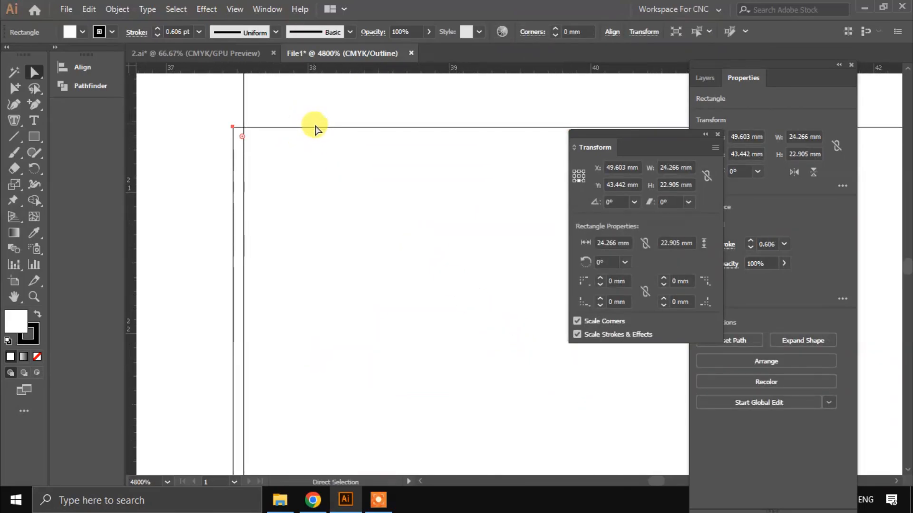
{"action": "left_click_drag", "start_coordinate": [232, 185], "coordinate": [245, 184]}
{"action": "scroll", "coordinate": [249, 139], "scroll_direction": "up", "scroll_amount": 4}
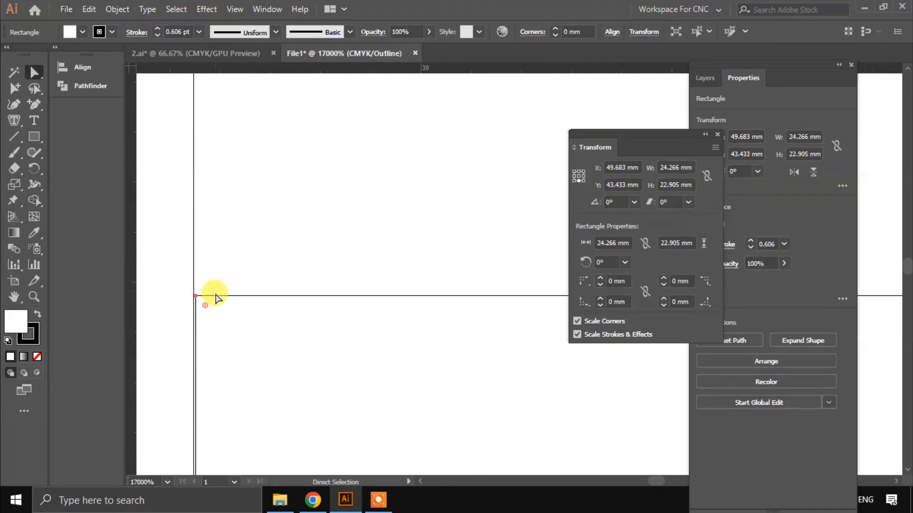
{"action": "scroll", "coordinate": [196, 318], "scroll_direction": "up", "scroll_amount": 1}
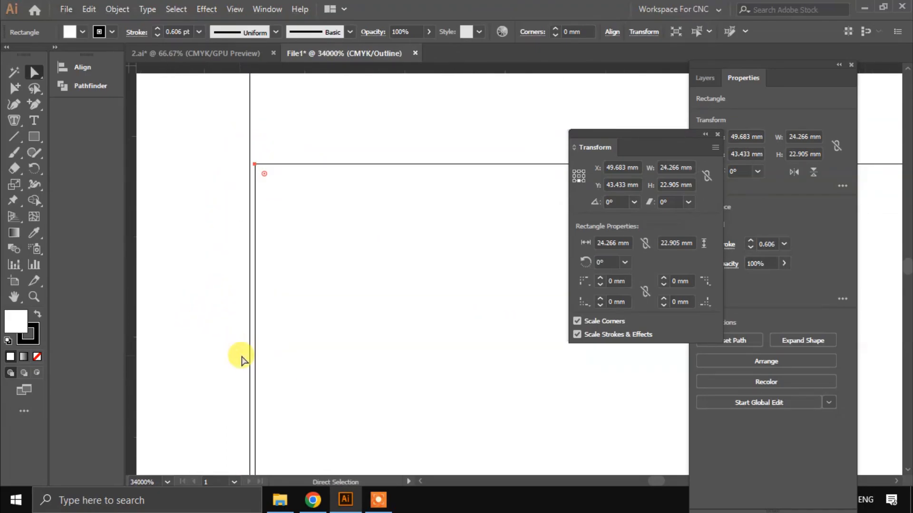
{"action": "left_click_drag", "start_coordinate": [254, 167], "coordinate": [246, 164]}
Step: Turn Smart Guides on and snap the larger rectangle's left edge onto the smaller one's right edge, leaving nothing selected
{"action": "left_click", "coordinate": [229, 8]}
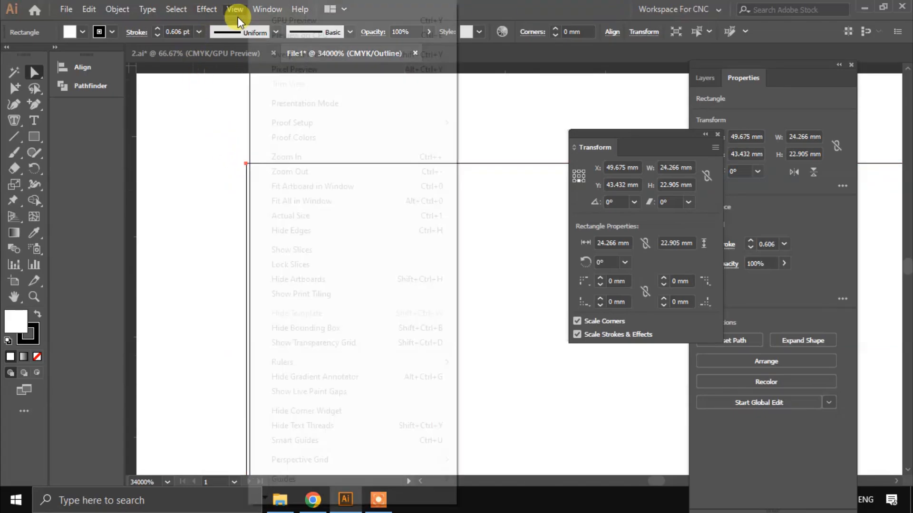
{"action": "mouse_move", "coordinate": [212, 7]}
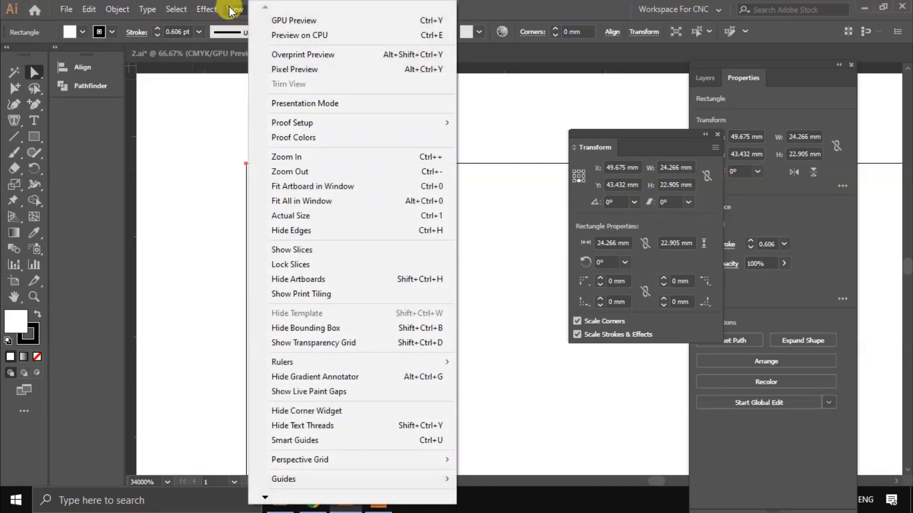
{"action": "left_click", "coordinate": [316, 493]}
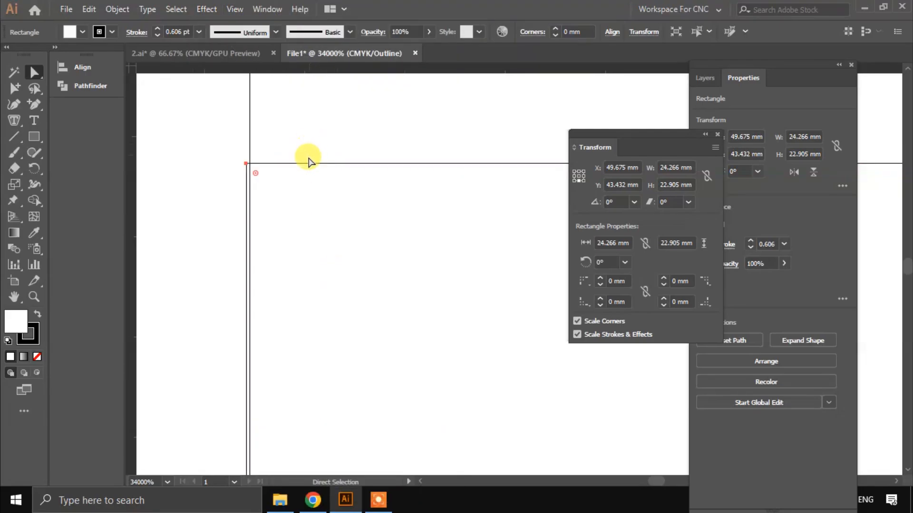
{"action": "left_click_drag", "start_coordinate": [308, 165], "coordinate": [311, 162]}
{"action": "scroll", "coordinate": [242, 156], "scroll_direction": "up", "scroll_amount": 1}
{"action": "scroll", "coordinate": [243, 157], "scroll_direction": "down", "scroll_amount": 6}
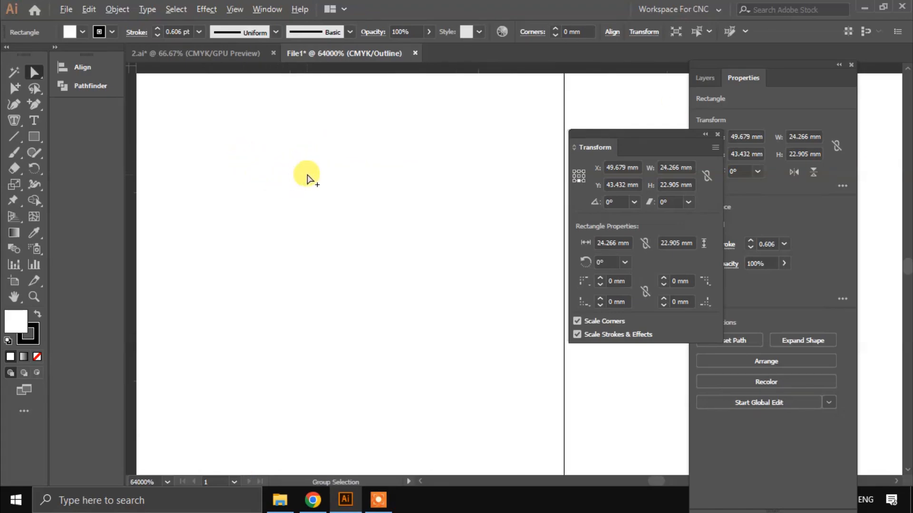
{"action": "left_click", "coordinate": [297, 141]}
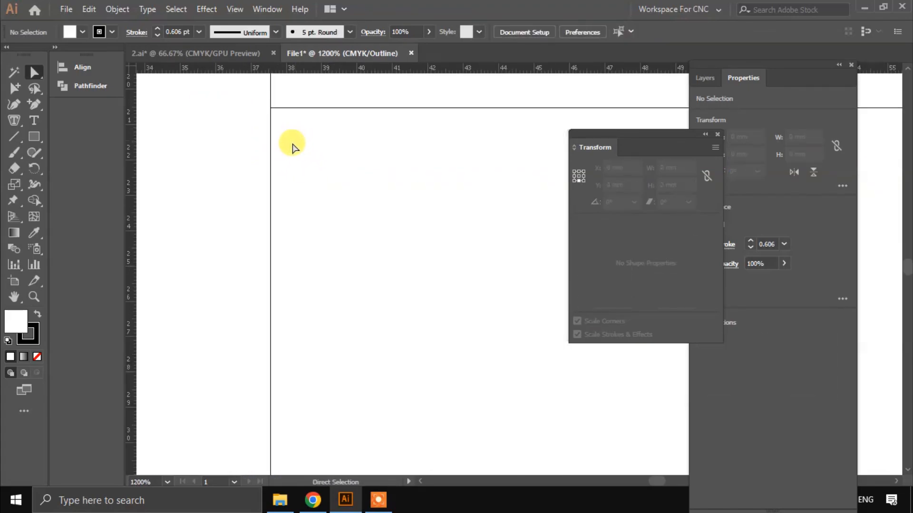
Step: Return to GPU Preview and move the larger rectangle about 6 mm up and 0.9 mm right, clear of the smaller one
{"action": "scroll", "coordinate": [292, 148], "scroll_direction": "down", "scroll_amount": 7}
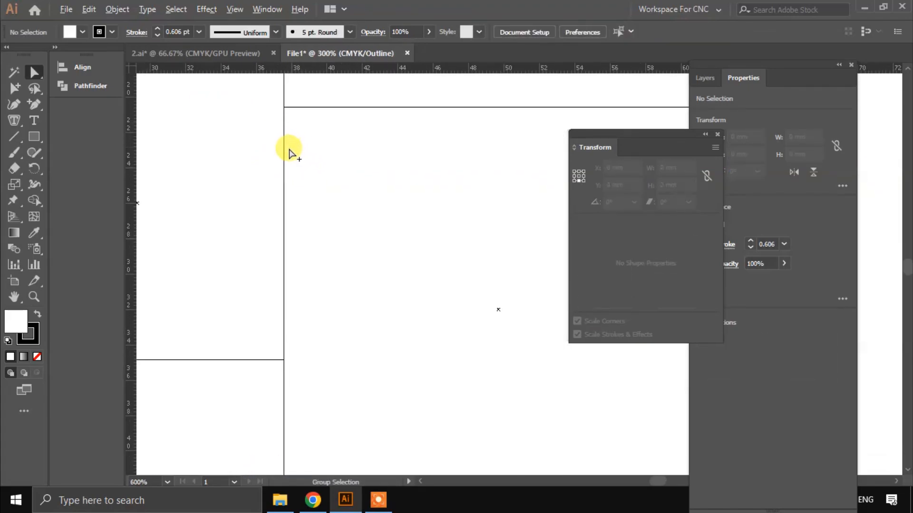
{"action": "left_click", "coordinate": [231, 9]}
{"action": "left_click", "coordinate": [255, 18]}
{"action": "left_click", "coordinate": [235, 10]}
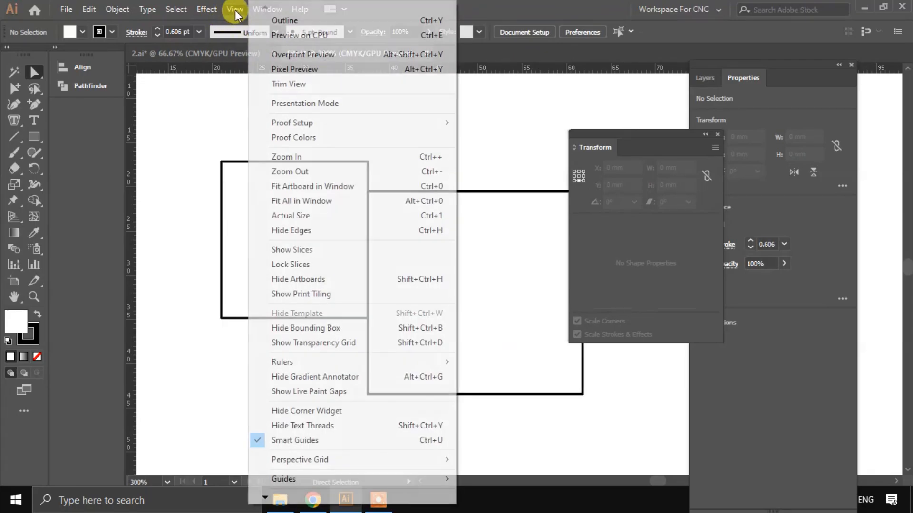
{"action": "mouse_move", "coordinate": [307, 496]}
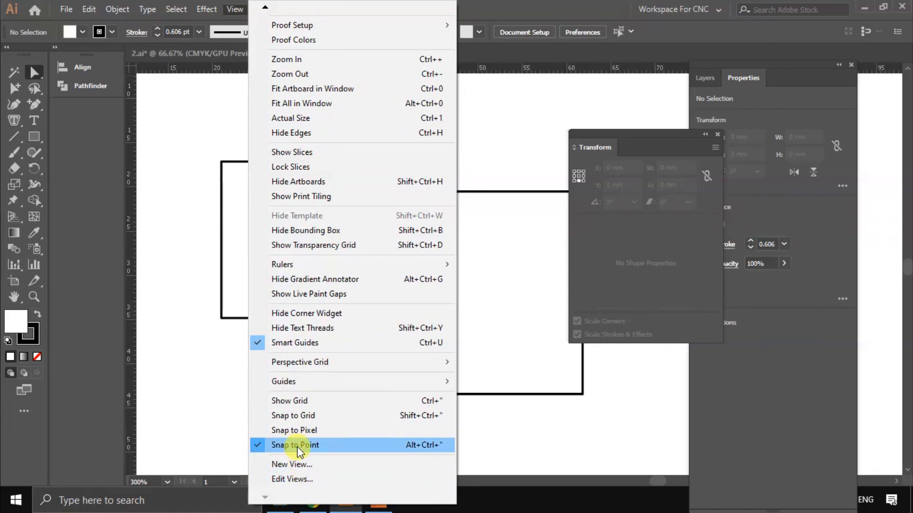
{"action": "left_click", "coordinate": [473, 281]}
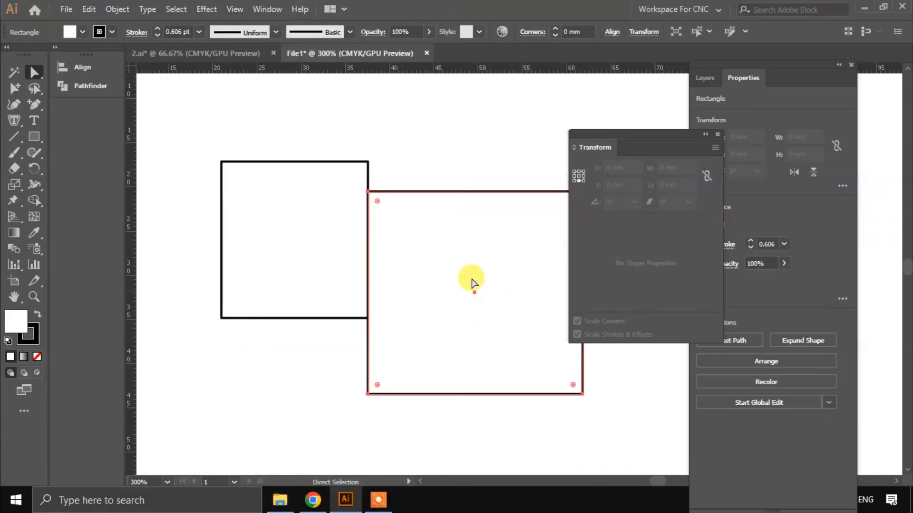
{"action": "left_click_drag", "start_coordinate": [472, 296], "coordinate": [482, 235]}
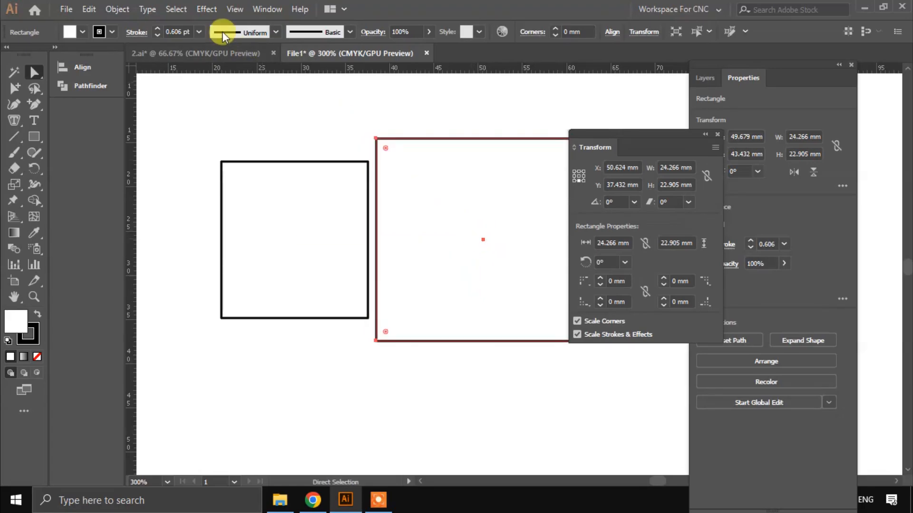
Step: Enable Snap to Pixel in addition to Snap to Point
{"action": "left_click", "coordinate": [234, 9]}
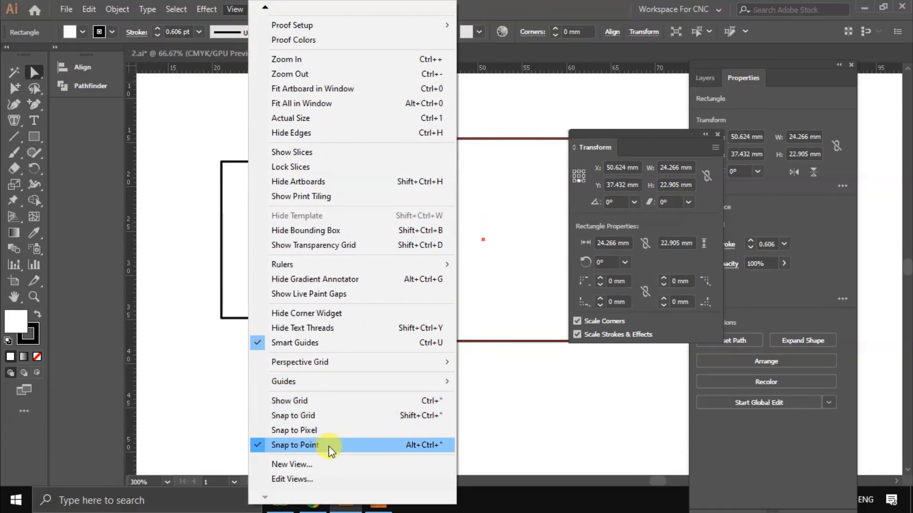
{"action": "left_click", "coordinate": [299, 433]}
{"action": "scroll", "coordinate": [441, 234], "scroll_direction": "up", "scroll_amount": 2}
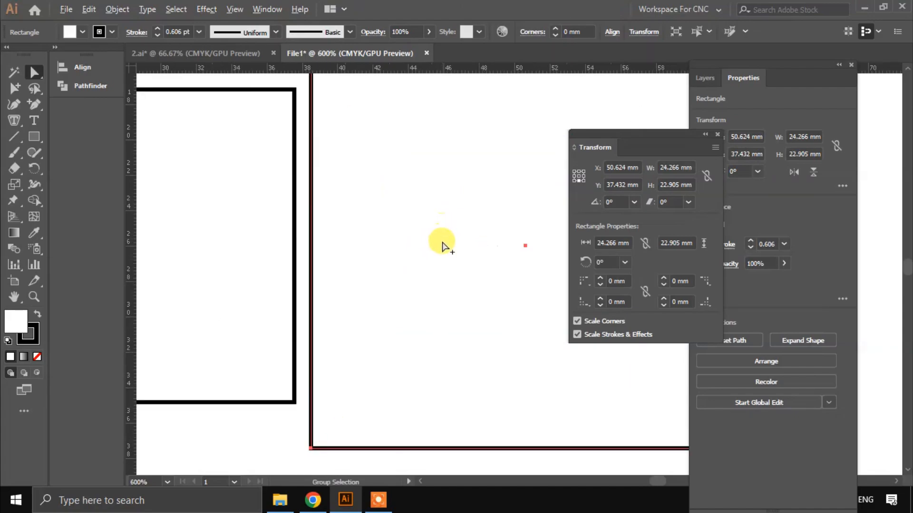
Step: Switch to Outline view and move the larger rectangle about 0.7 mm left, towards the smaller one
{"action": "left_click", "coordinate": [235, 9]}
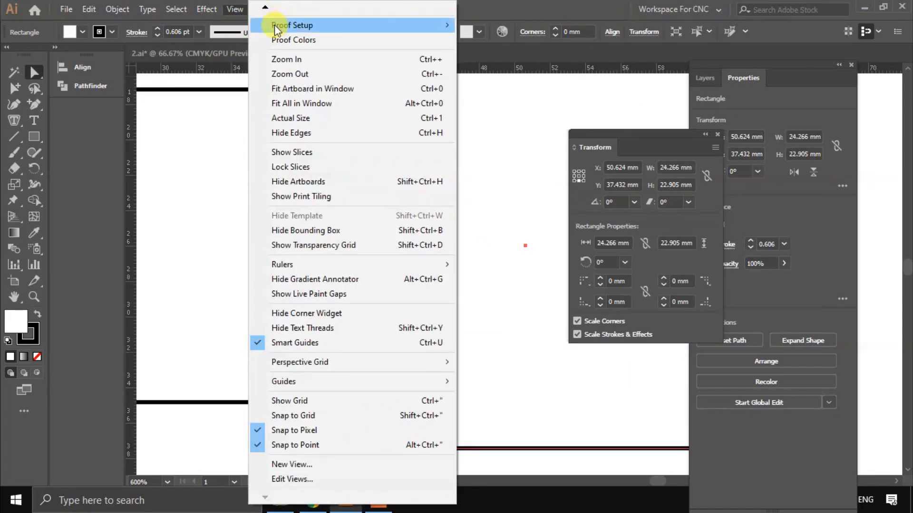
{"action": "mouse_move", "coordinate": [265, 7]}
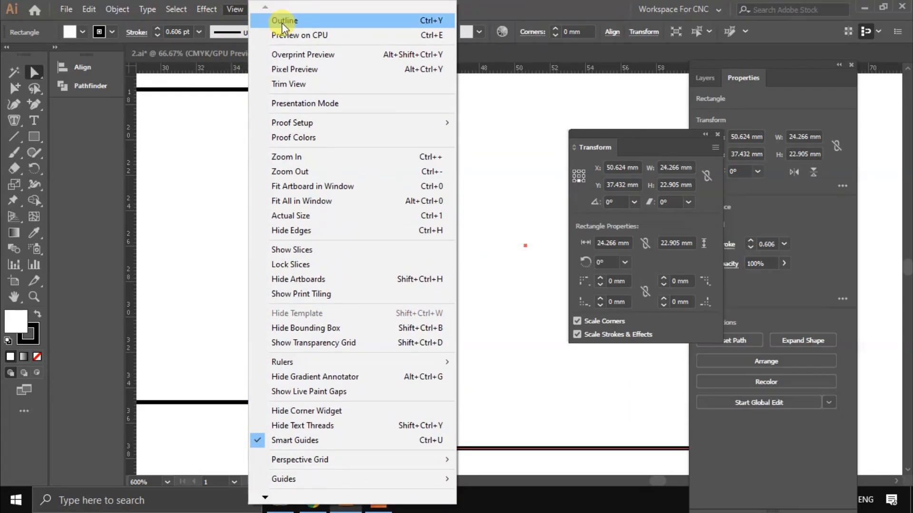
{"action": "left_click", "coordinate": [284, 20]}
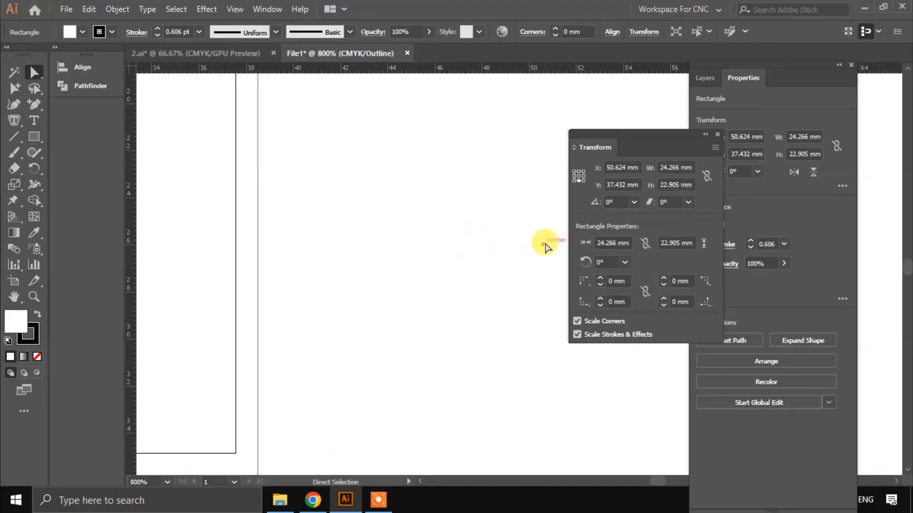
{"action": "left_click_drag", "start_coordinate": [545, 245], "coordinate": [527, 240]}
{"action": "scroll", "coordinate": [376, 243], "scroll_direction": "down", "scroll_amount": 1, "text": "alt"}
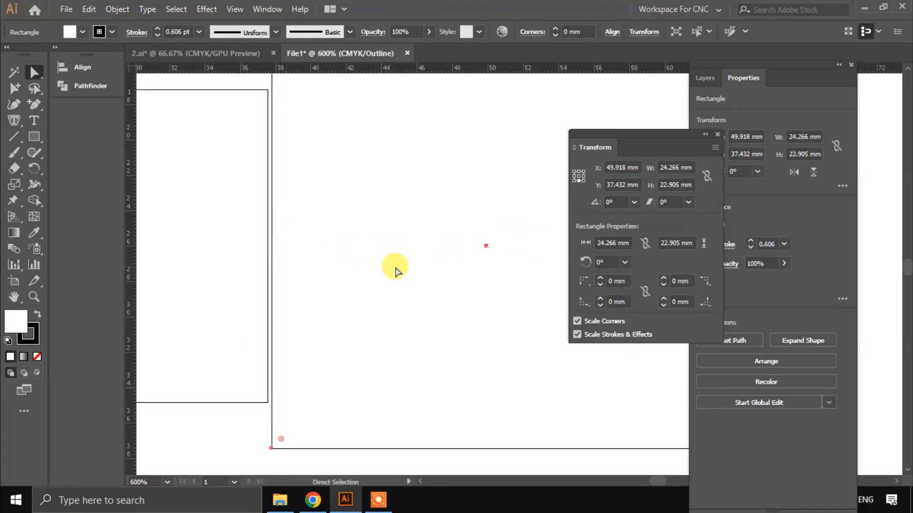
{"action": "scroll", "coordinate": [309, 238], "scroll_direction": "down", "scroll_amount": 4}
{"action": "left_click", "coordinate": [234, 9]}
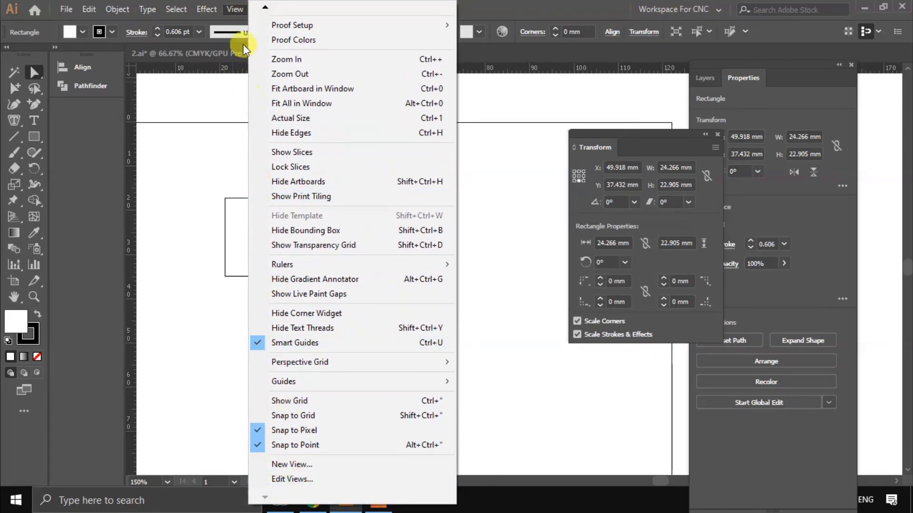
{"action": "left_click", "coordinate": [231, 9]}
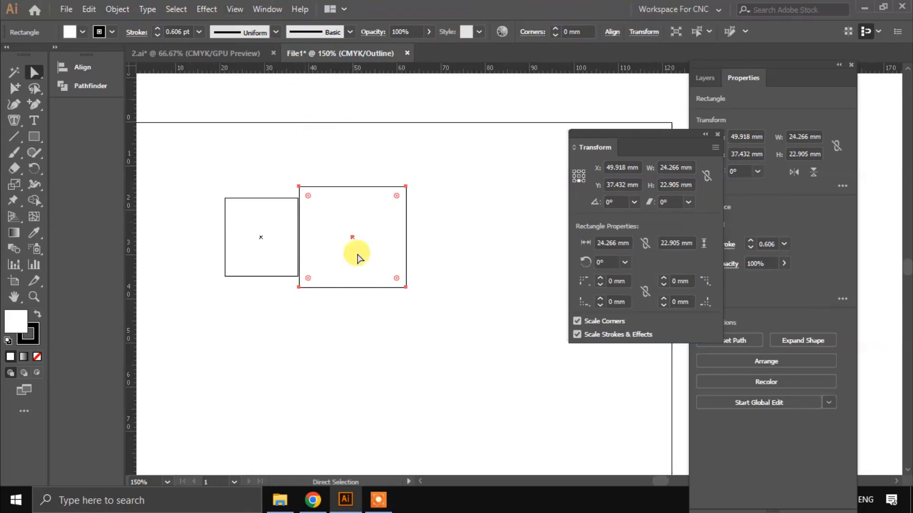
{"action": "left_click", "coordinate": [379, 499]}
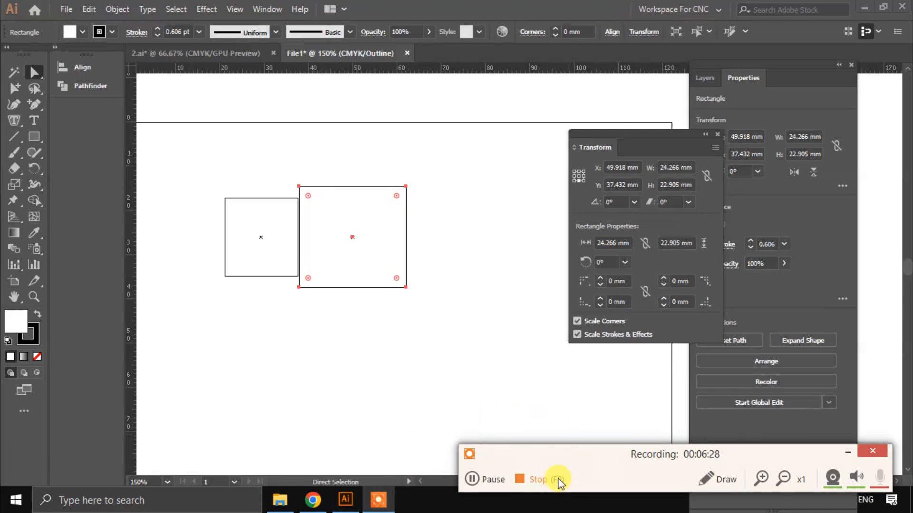